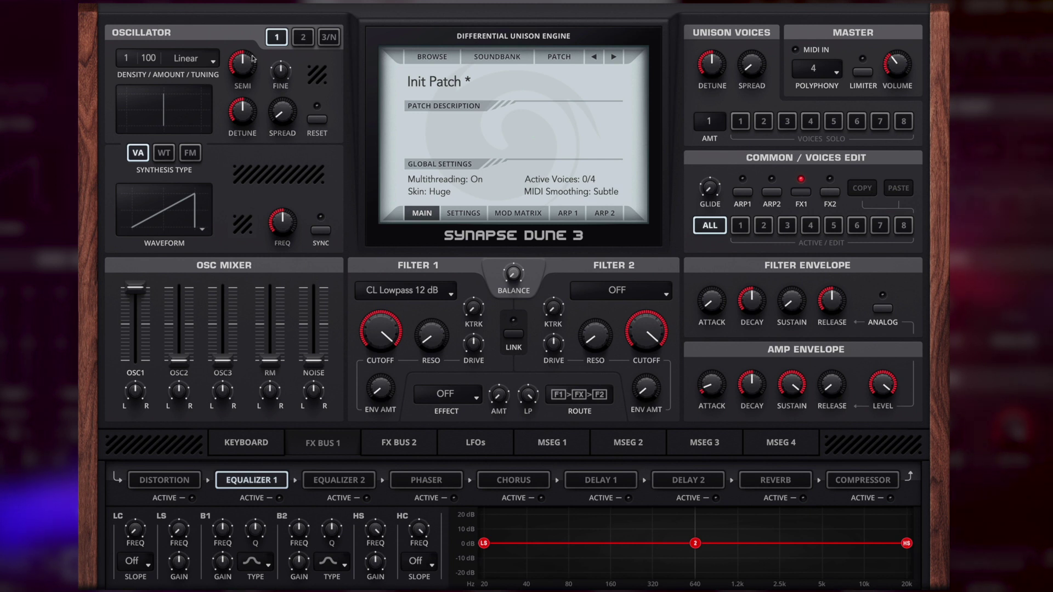
Lower oscillator 1's semitone tuning and enable its phase reset.
{"action": "left_click_drag", "start_coordinate": [253, 59], "coordinate": [253, 78]}
{"action": "left_click", "coordinate": [316, 120]}
Add a modulation in slot 1 from Const to Osc 1 Init Phase, raise its amount and return to the main patch view.
{"action": "left_click", "coordinate": [520, 217]}
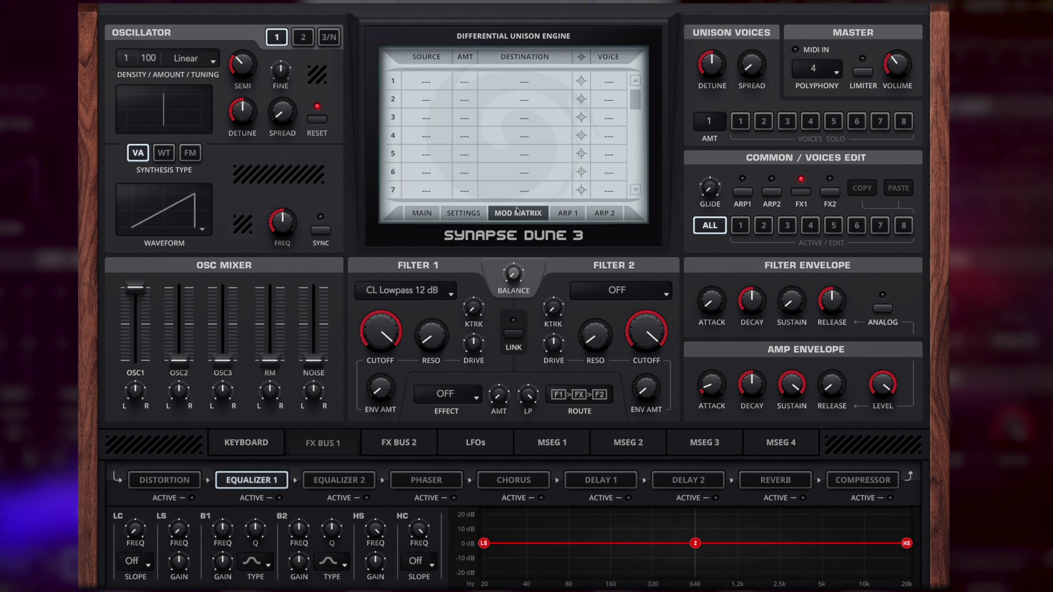
{"action": "left_click", "coordinate": [431, 81]}
{"action": "left_click", "coordinate": [428, 182]}
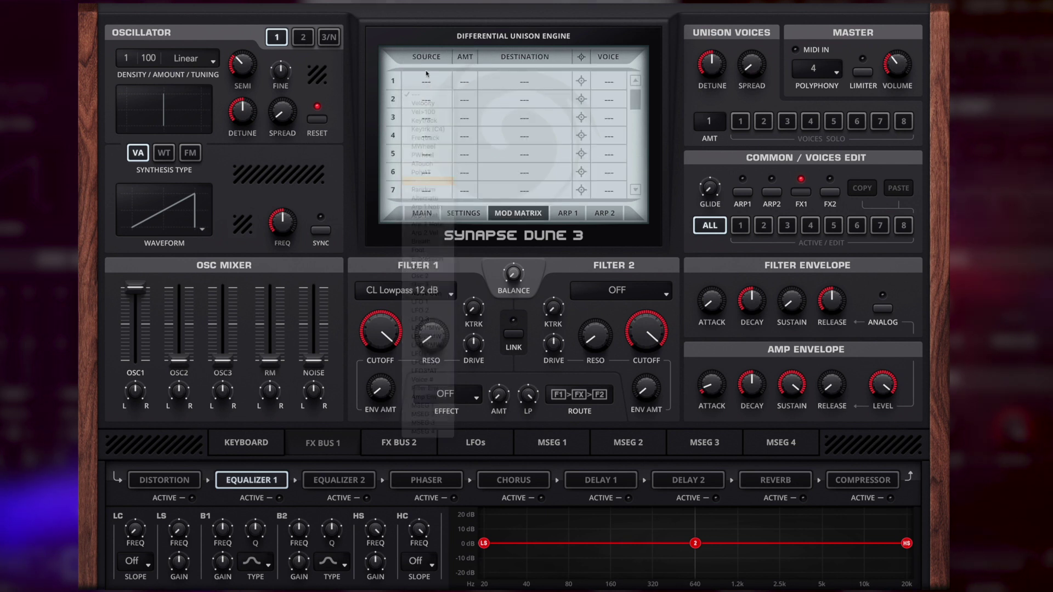
{"action": "left_click", "coordinate": [485, 78]}
{"action": "mouse_move", "coordinate": [526, 112]}
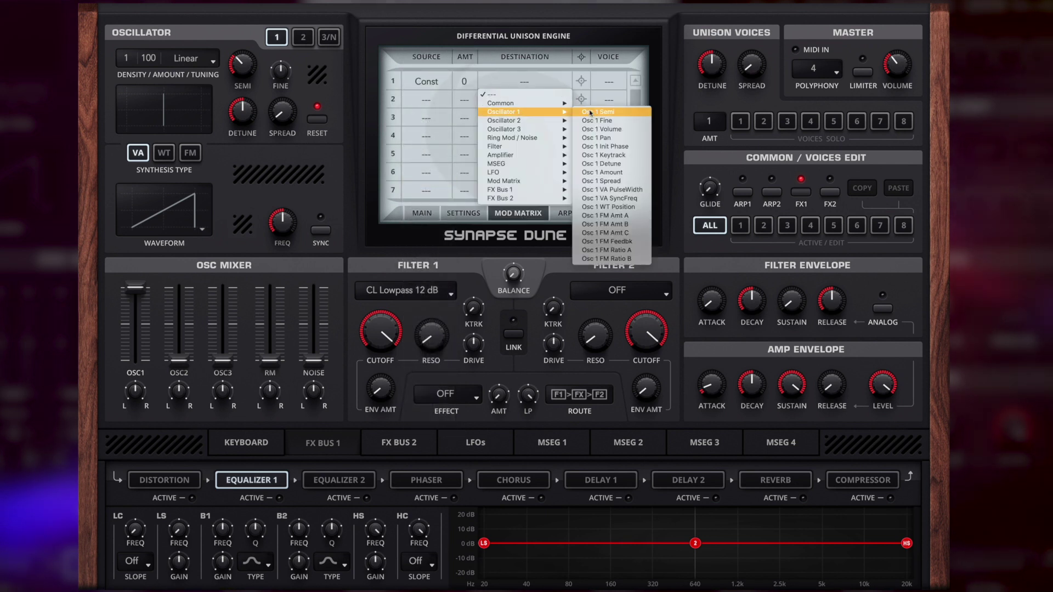
{"action": "left_click", "coordinate": [593, 146]}
{"action": "mouse_move", "coordinate": [465, 82]}
{"action": "left_mouse_down"}
{"action": "mouse_move", "coordinate": [465, 72]}
{"action": "mouse_move", "coordinate": [480, 91]}
{"action": "mouse_move", "coordinate": [469, 104]}
{"action": "mouse_move", "coordinate": [471, 55]}
{"action": "mouse_move", "coordinate": [482, 82]}
{"action": "left_mouse_up"}
{"action": "left_click", "coordinate": [421, 213]}
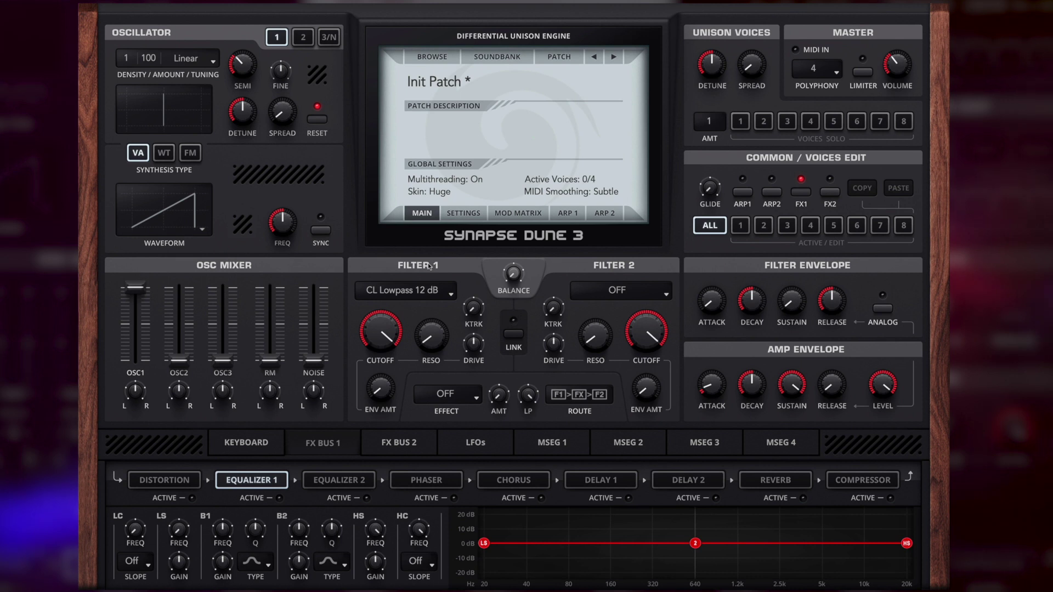
Set Filter 1 to AM Saturn 24 dB and lower its cutoff to the minimum.
{"action": "left_click", "coordinate": [388, 286]}
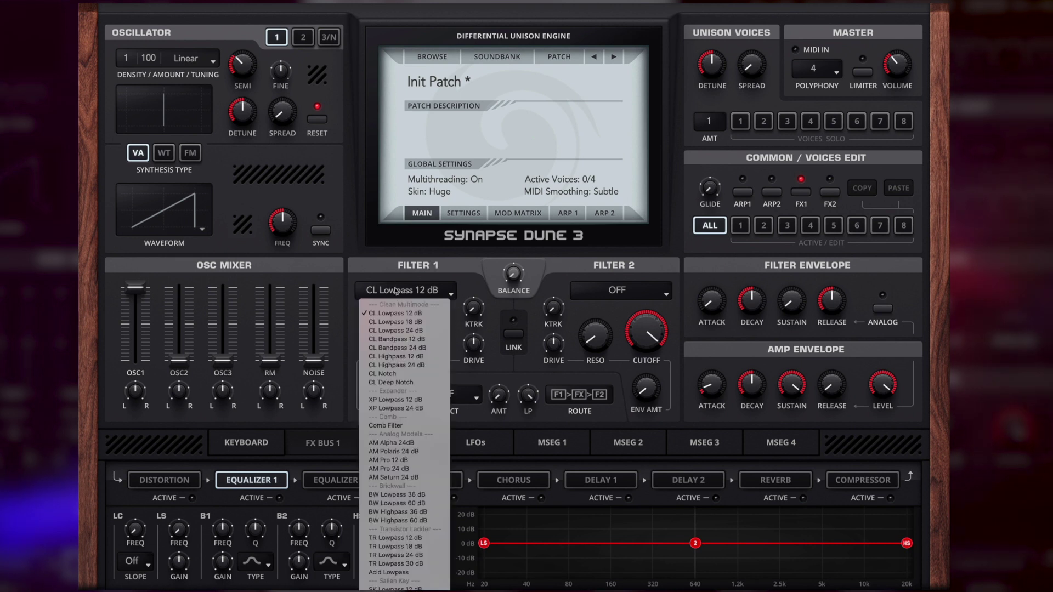
{"action": "left_click", "coordinate": [407, 478]}
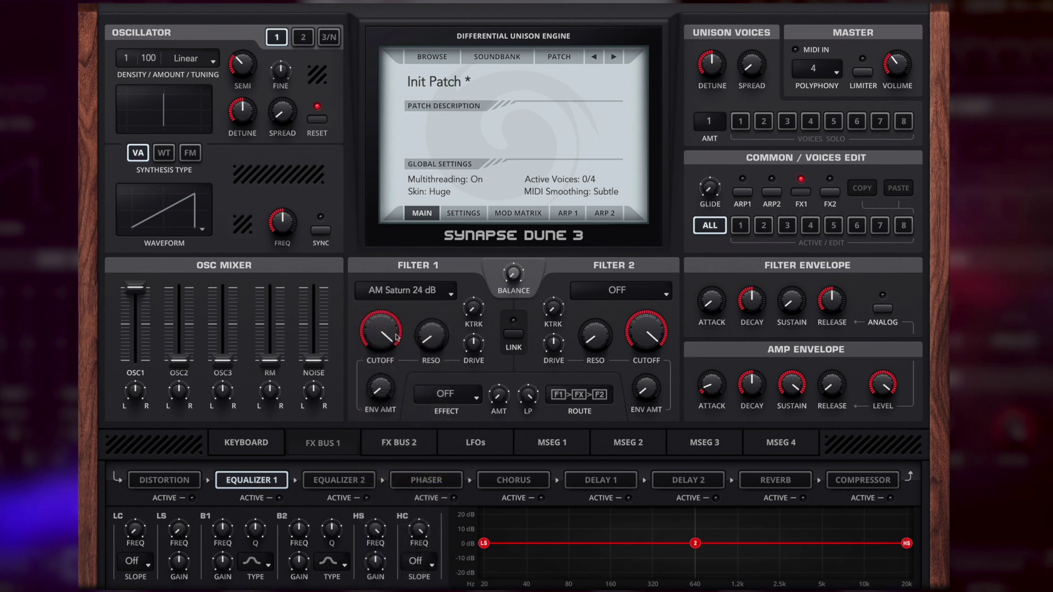
{"action": "left_click_drag", "start_coordinate": [386, 328], "coordinate": [387, 351]}
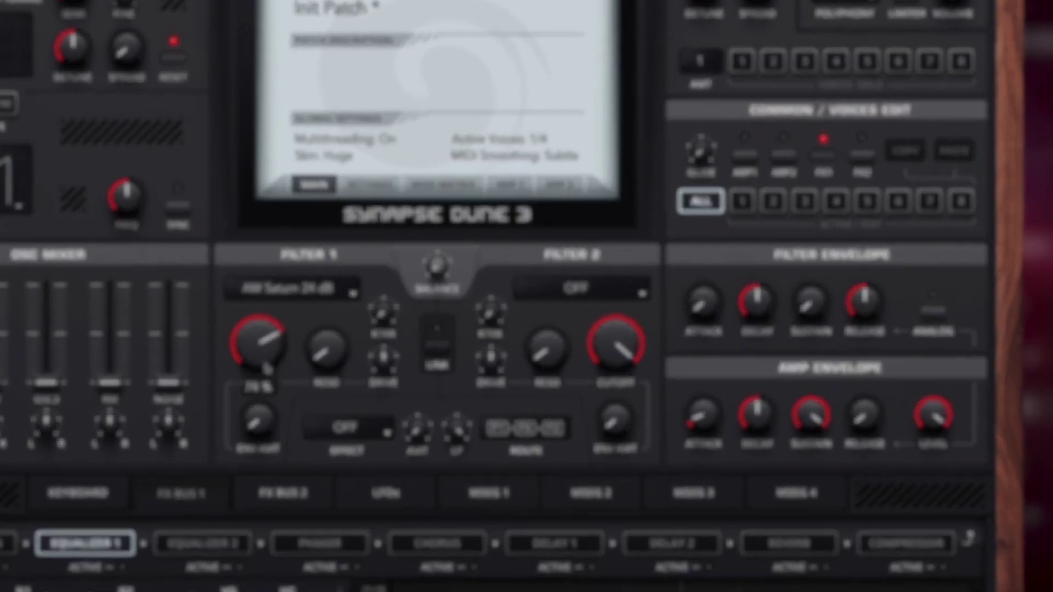
{"action": "left_click_drag", "start_coordinate": [267, 369], "coordinate": [267, 391]}
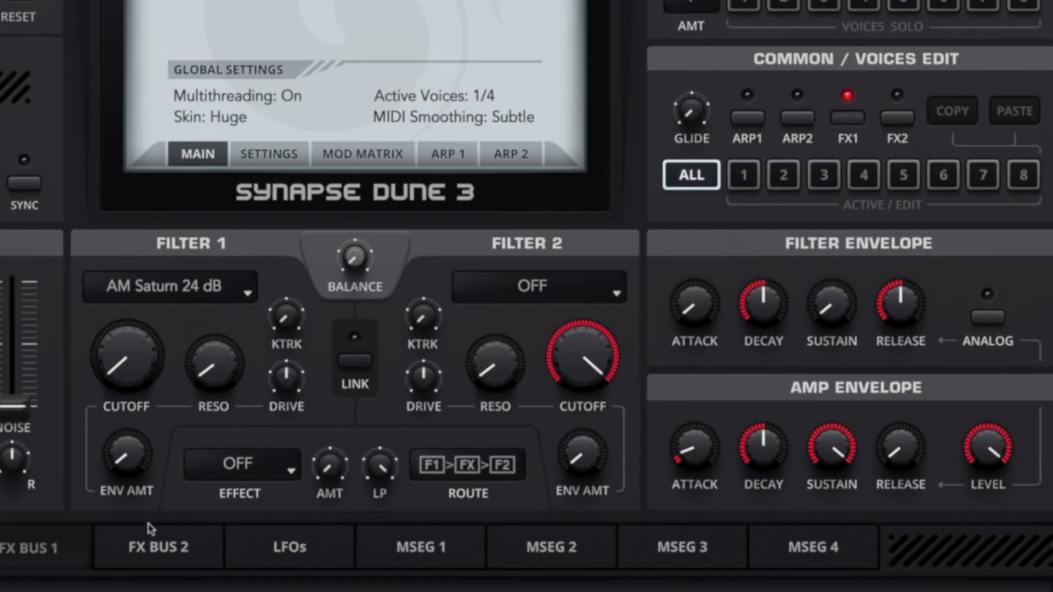
Shape the envelopes with a high Filter 1 envelope amount, a slightly longer filter decay and an amp release at the halfway position.
{"action": "mouse_move", "coordinate": [269, 433]}
{"action": "left_click_drag", "start_coordinate": [141, 469], "coordinate": [135, 324]}
{"action": "left_click_drag", "start_coordinate": [764, 307], "coordinate": [771, 297]}
{"action": "left_click_drag", "start_coordinate": [896, 443], "coordinate": [895, 366]}
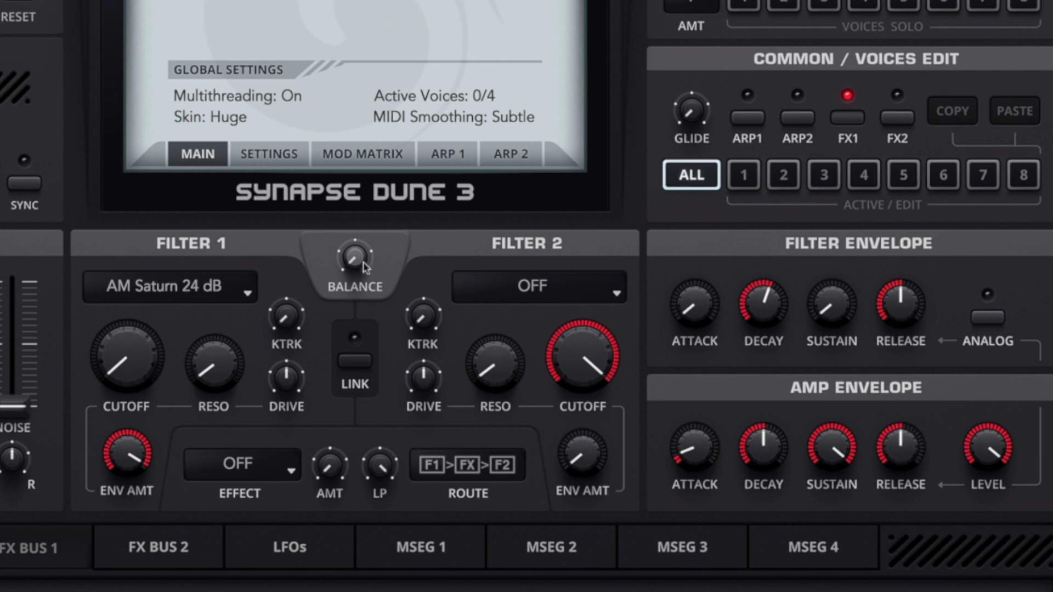
Set the filter balance to Center and try Filter 2 as CL Bandpass 12 dB, sweeping its cutoff.
{"action": "left_click_drag", "start_coordinate": [363, 262], "coordinate": [351, 185]}
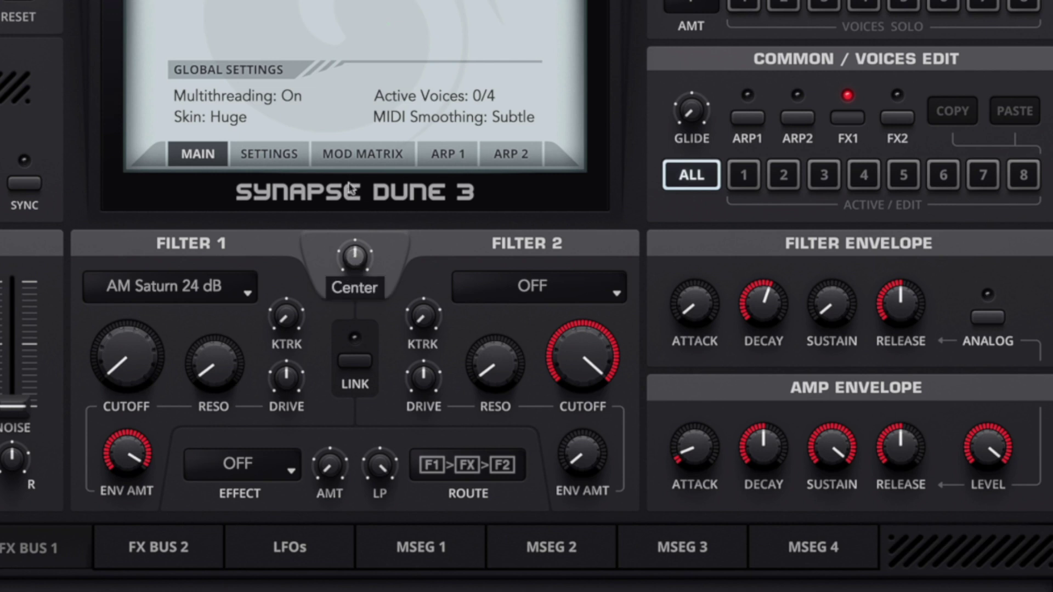
{"action": "left_click", "coordinate": [537, 285]}
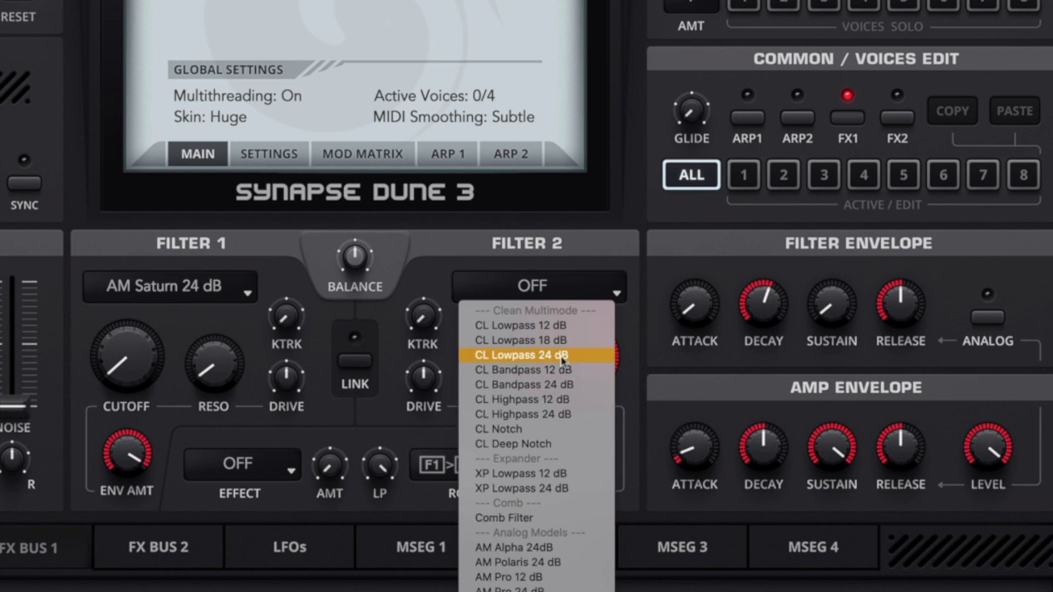
{"action": "left_click", "coordinate": [537, 371]}
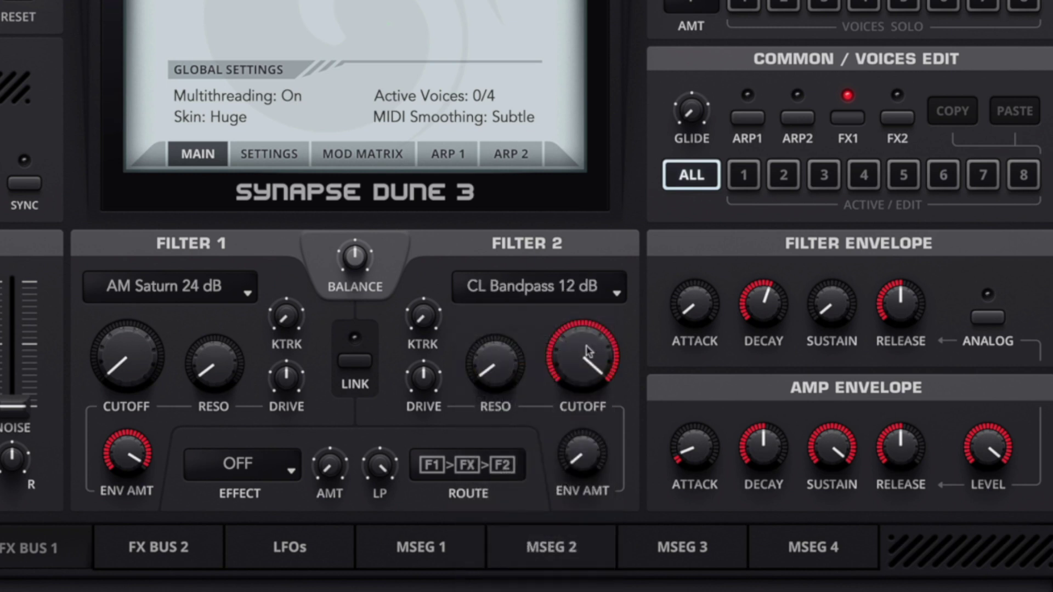
{"action": "double_click", "coordinate": [573, 320]}
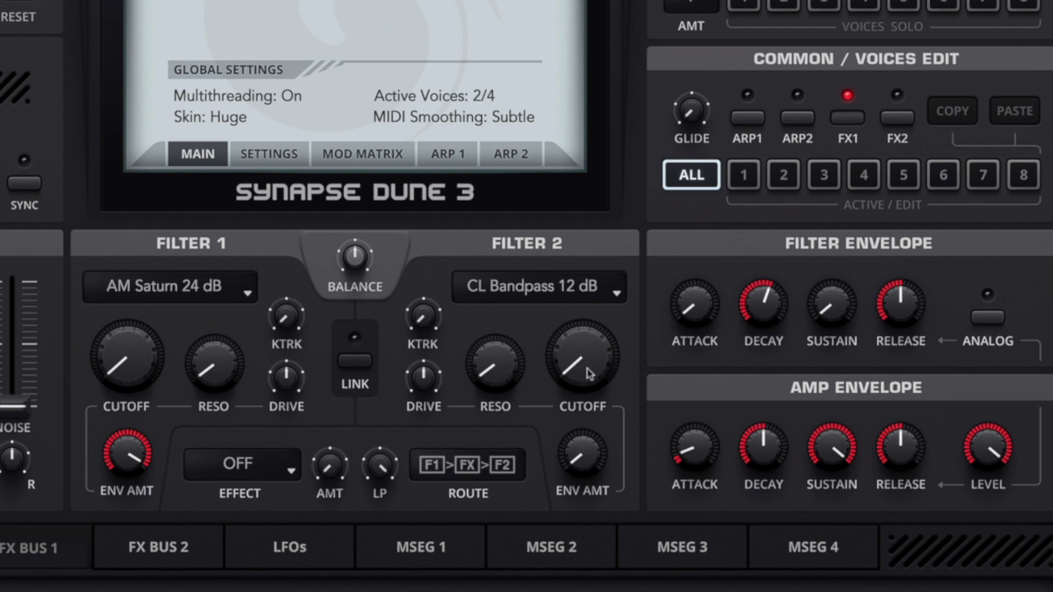
{"action": "left_click_drag", "start_coordinate": [589, 374], "coordinate": [577, 332]}
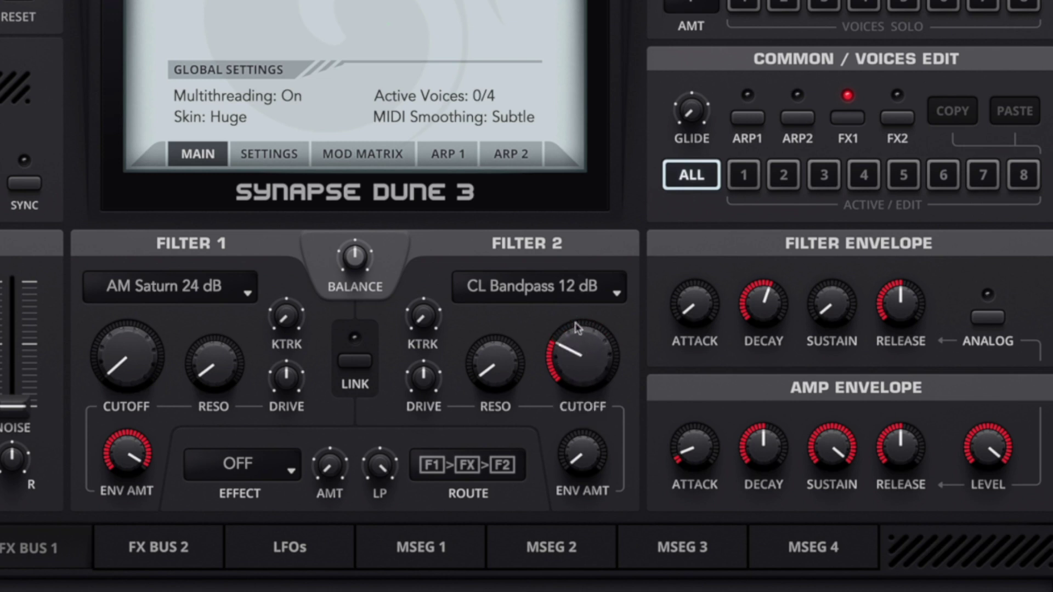
Switch Filter 2 to CL Highpass 12 dB and sweep its cutoff up and back to the minimum.
{"action": "left_click", "coordinate": [573, 290]}
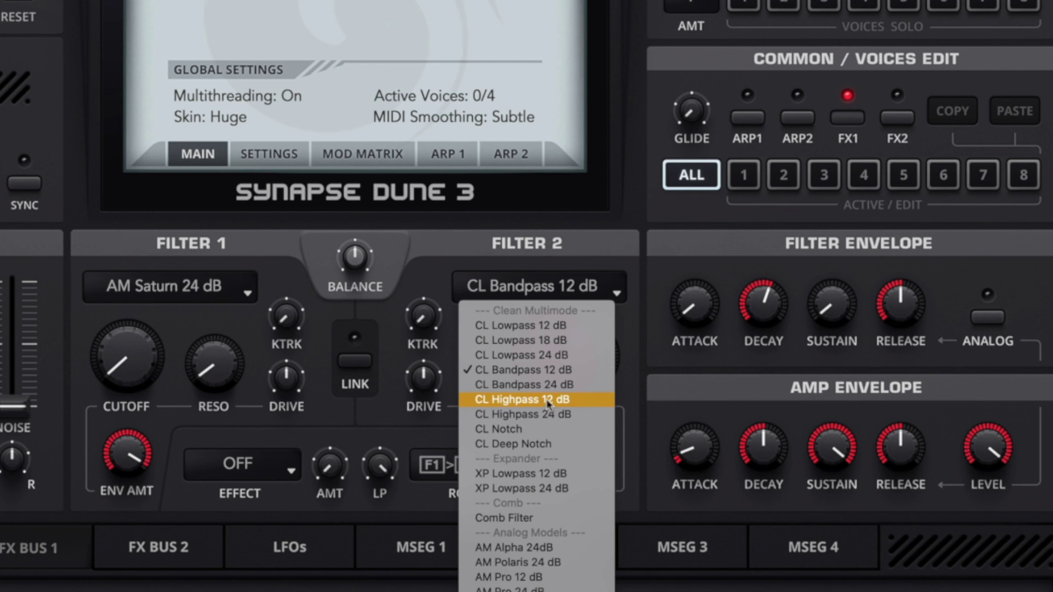
{"action": "left_click", "coordinate": [548, 401]}
{"action": "mouse_move", "coordinate": [562, 358]}
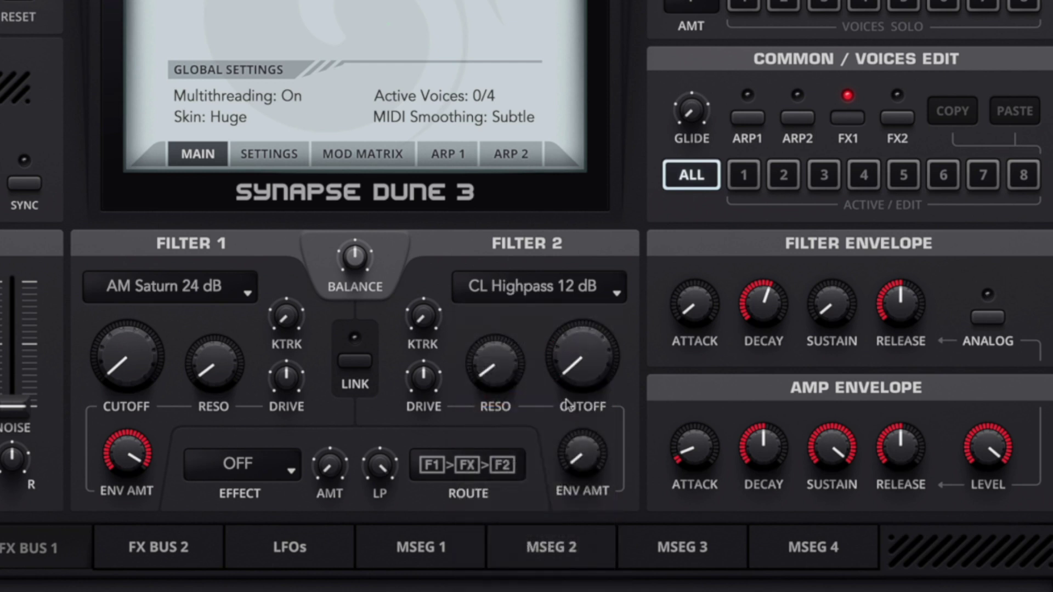
{"action": "left_click_drag", "start_coordinate": [594, 384], "coordinate": [590, 345]}
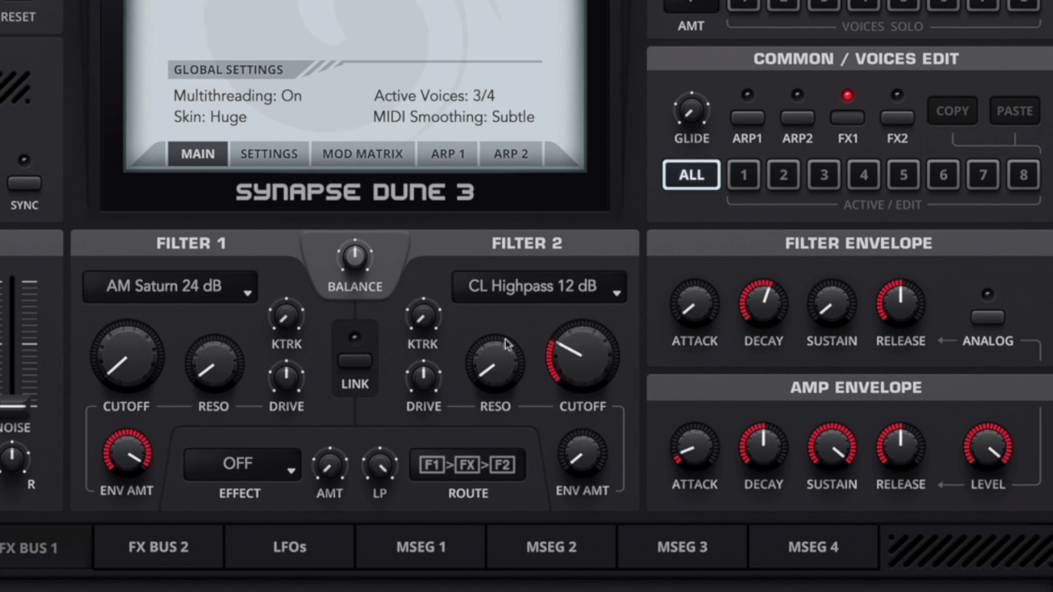
{"action": "left_click_drag", "start_coordinate": [578, 344], "coordinate": [607, 502]}
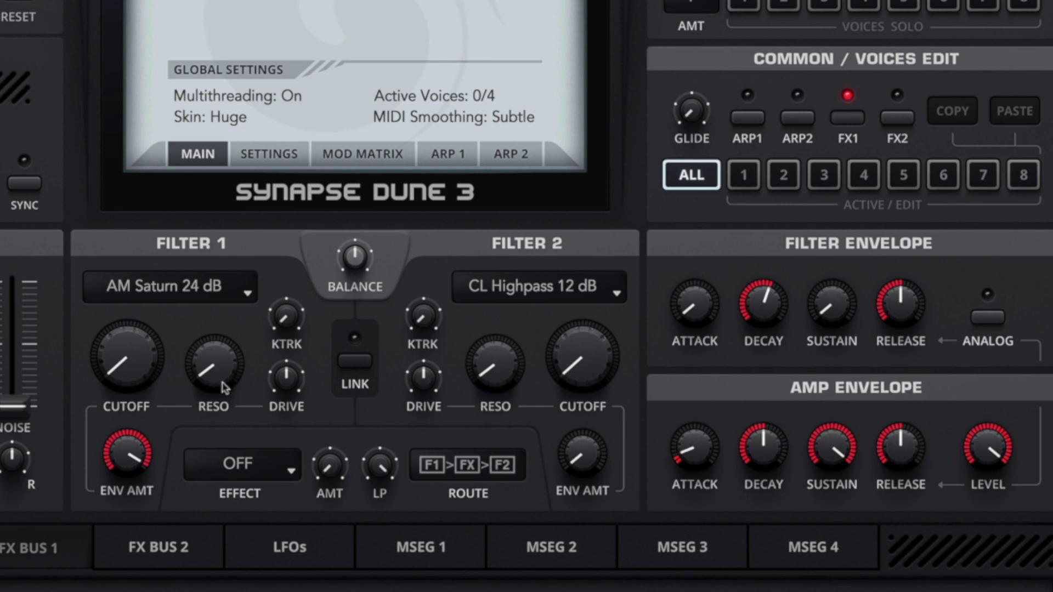
Raise Filter 1's resonance and drive slightly.
{"action": "left_click_drag", "start_coordinate": [222, 385], "coordinate": [213, 366]}
{"action": "mouse_move", "coordinate": [284, 391]}
{"action": "left_mouse_down"}
{"action": "mouse_move", "coordinate": [284, 309]}
{"action": "mouse_move", "coordinate": [295, 375]}
{"action": "left_mouse_up"}
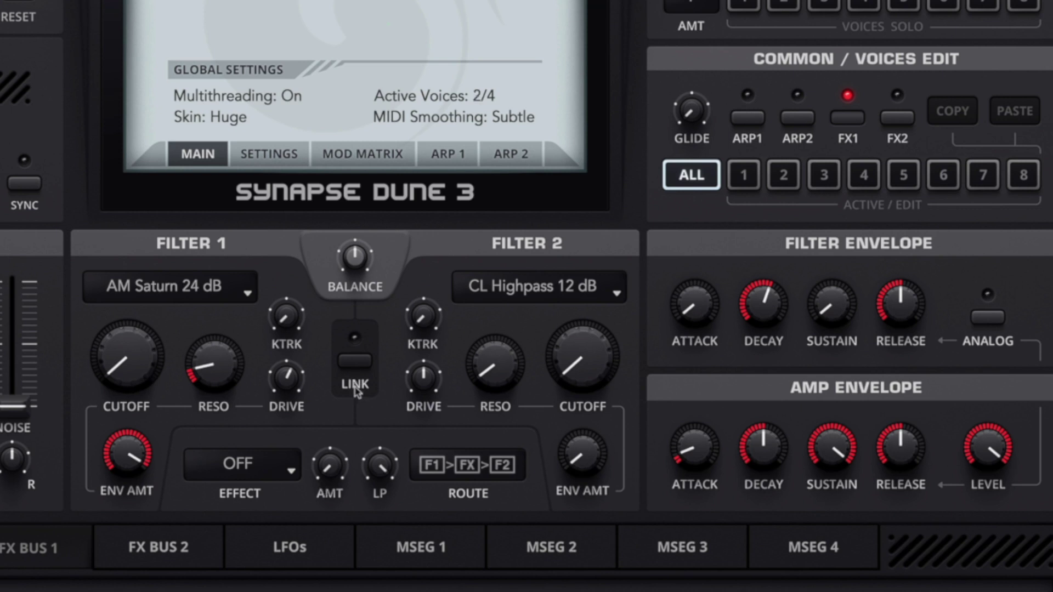
{"action": "mouse_move", "coordinate": [291, 386]}
Try Notch as the filter section's effect and look through the available filter and effect routings.
{"action": "scroll", "coordinate": [612, 291], "scroll_direction": "down", "scroll_amount": 3}
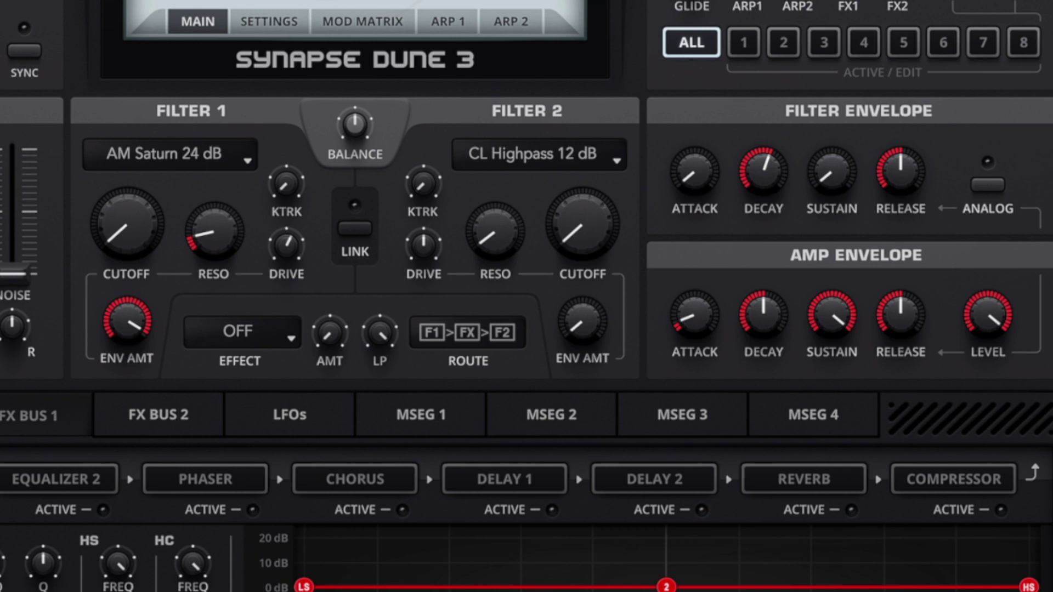
{"action": "left_click", "coordinate": [237, 331]}
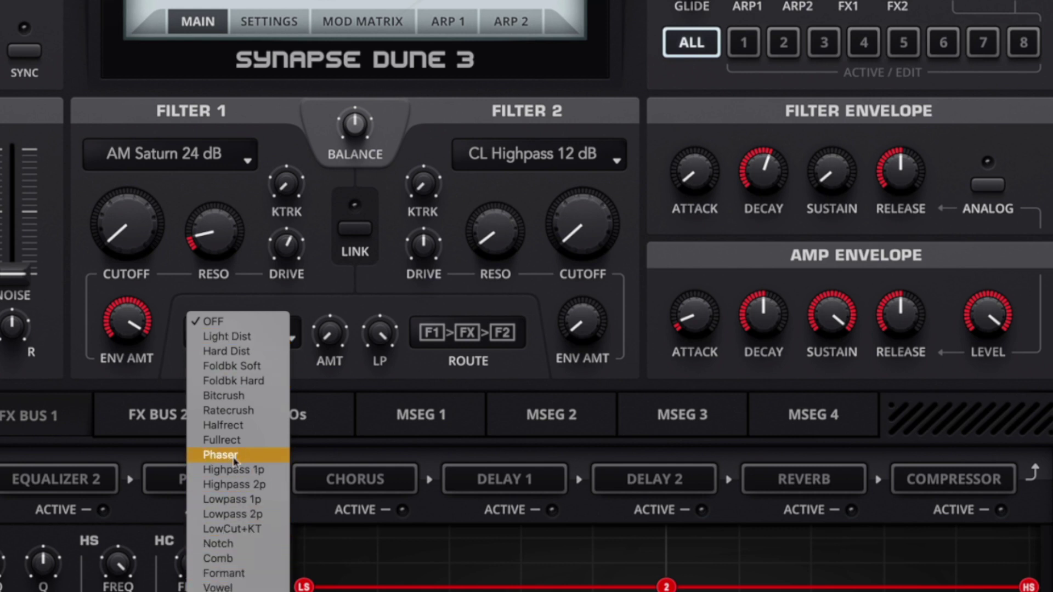
{"action": "left_click", "coordinate": [371, 287]}
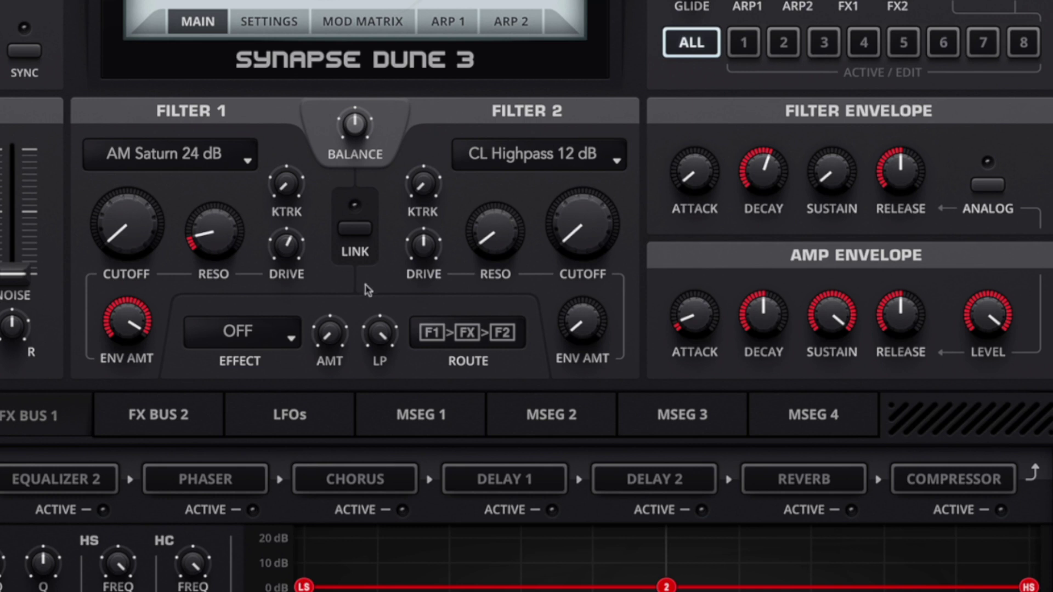
{"action": "left_click", "coordinate": [291, 337]}
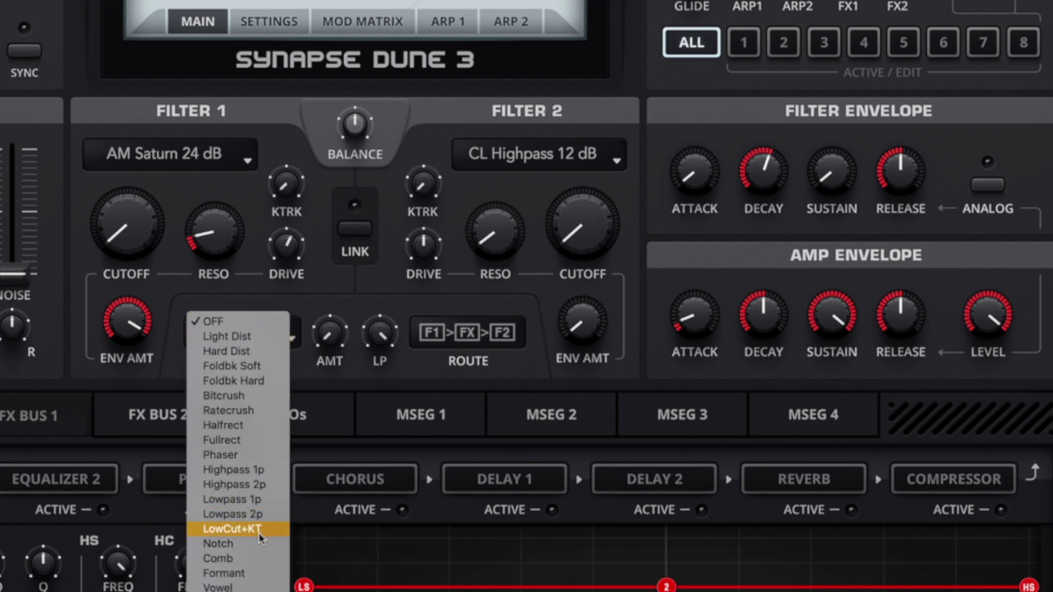
{"action": "left_click", "coordinate": [243, 545]}
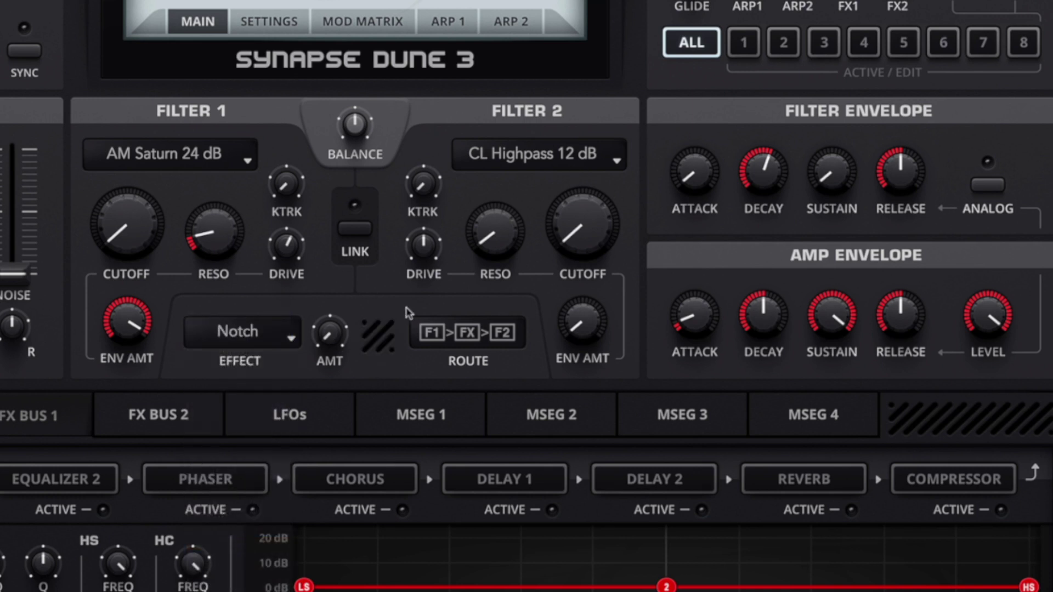
{"action": "left_click", "coordinate": [512, 336]}
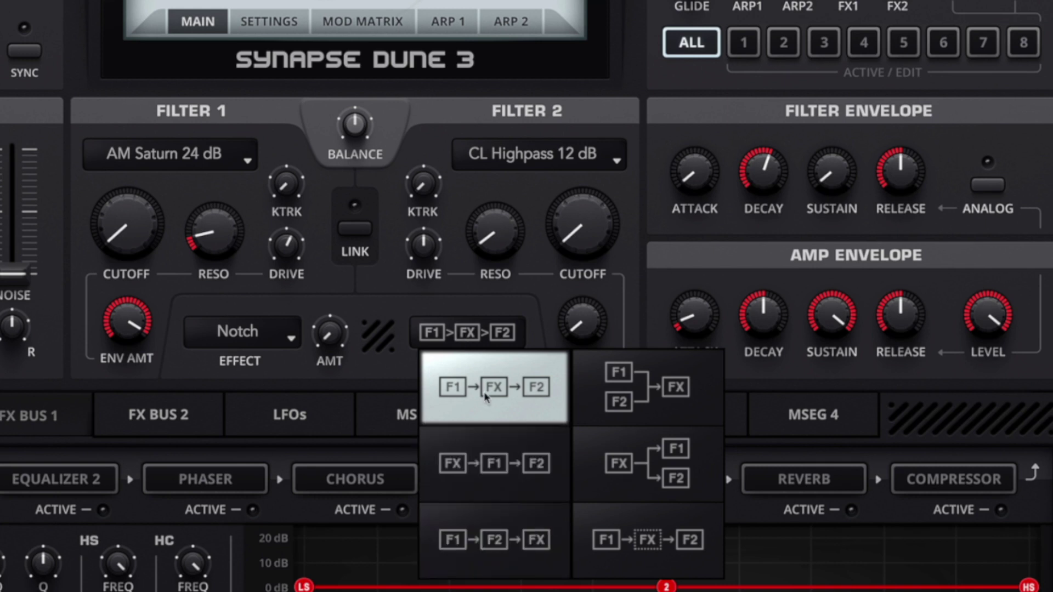
{"action": "left_click", "coordinate": [391, 311]}
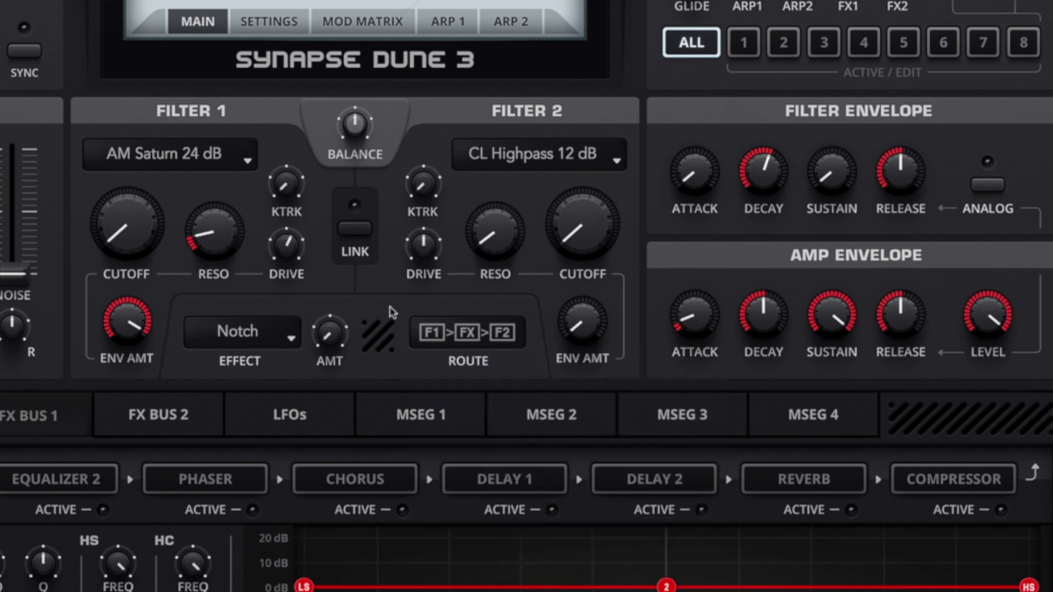
Set the filter section's effect to Phaser with a moderate amount and lower its LP control partway.
{"action": "left_click", "coordinate": [291, 333]}
{"action": "left_click", "coordinate": [248, 235]}
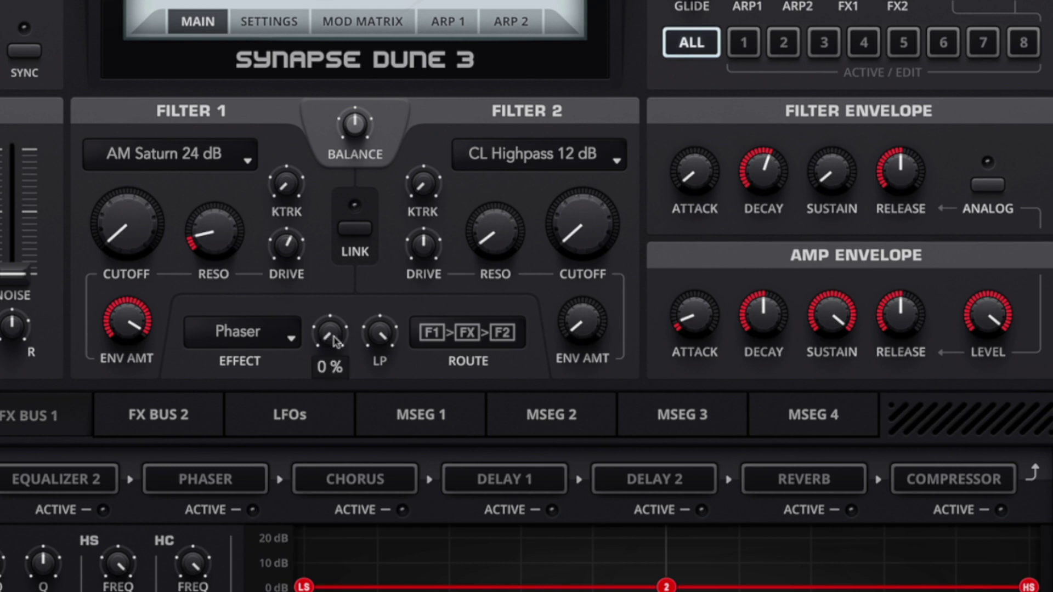
{"action": "left_click_drag", "start_coordinate": [333, 337], "coordinate": [325, 280]}
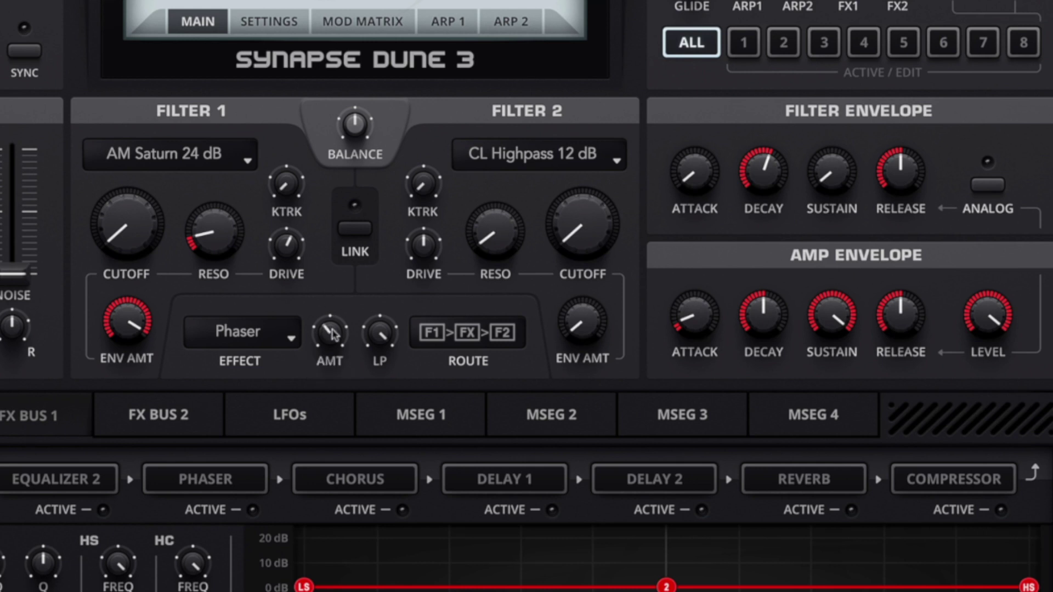
{"action": "mouse_move", "coordinate": [333, 333]}
{"action": "left_click_drag", "start_coordinate": [333, 311], "coordinate": [329, 282]}
{"action": "left_click_drag", "start_coordinate": [342, 324], "coordinate": [341, 381]}
{"action": "left_click_drag", "start_coordinate": [371, 336], "coordinate": [371, 372]}
{"action": "left_click", "coordinate": [466, 331]}
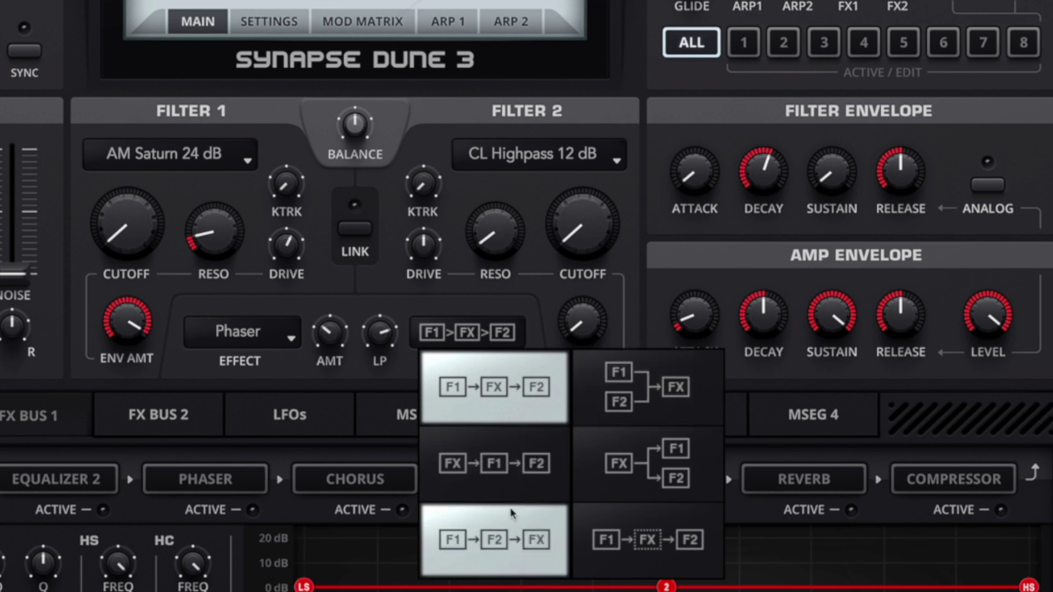
{"action": "left_click", "coordinate": [473, 314]}
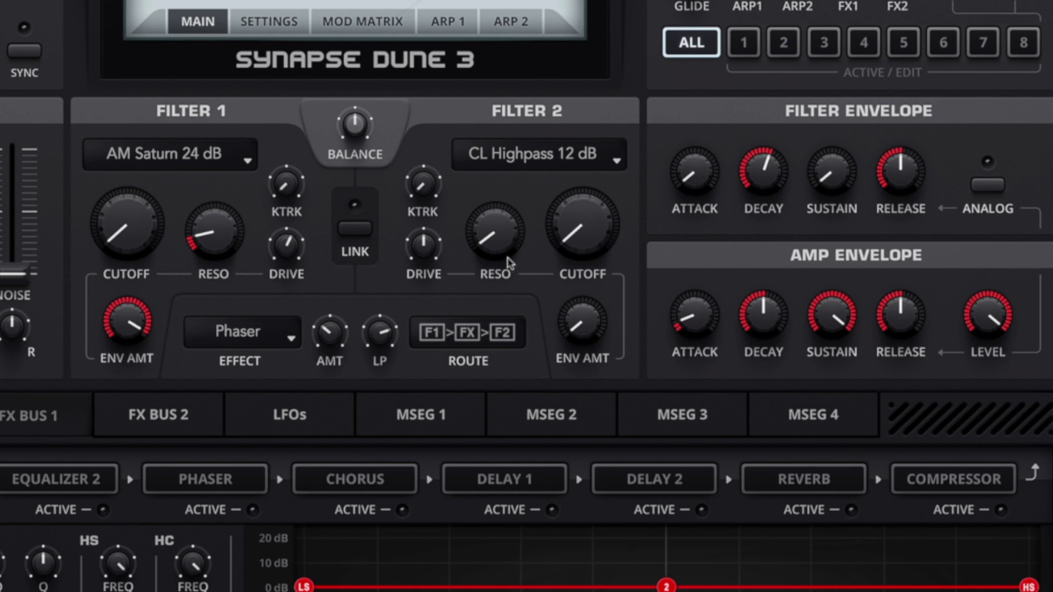
Raise Filter 2's resonance close to maximum and its cutoff to a low setting above the minimum.
{"action": "left_click_drag", "start_coordinate": [497, 234], "coordinate": [472, 110]}
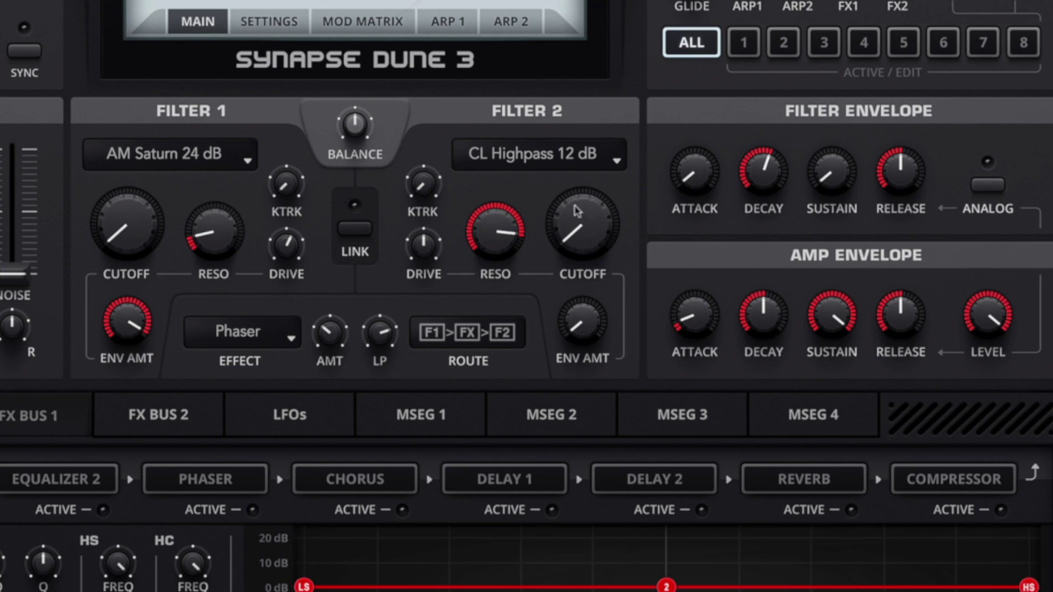
{"action": "left_click_drag", "start_coordinate": [585, 266], "coordinate": [570, 225]}
{"action": "left_click_drag", "start_coordinate": [497, 229], "coordinate": [496, 219]}
{"action": "left_click_drag", "start_coordinate": [570, 224], "coordinate": [564, 220]}
{"action": "left_click_drag", "start_coordinate": [512, 249], "coordinate": [510, 248]}
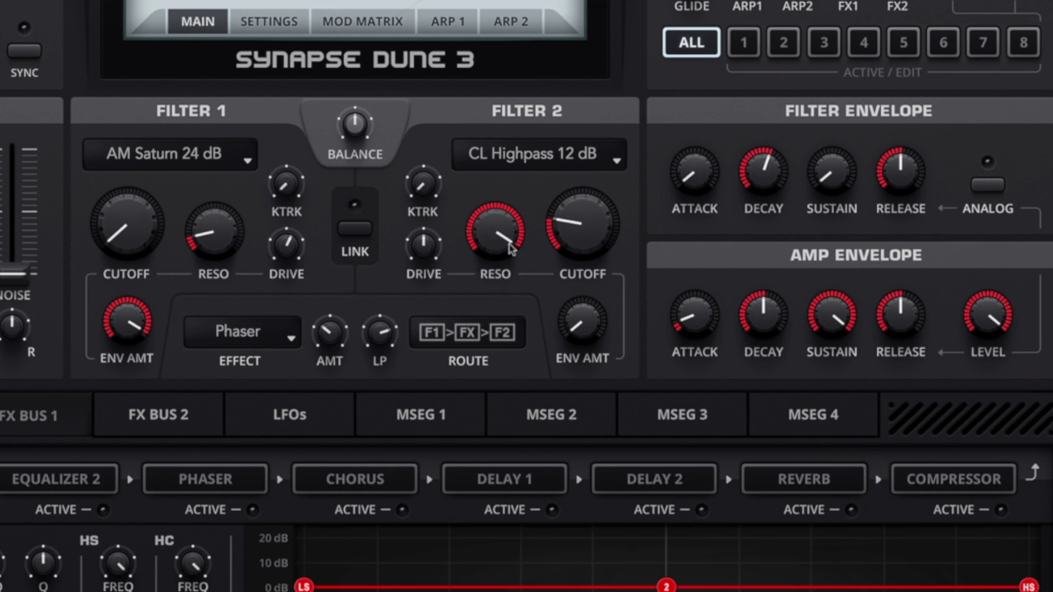
Change the filter section's routing to FX > F1 > F2.
{"action": "left_click", "coordinate": [476, 345]}
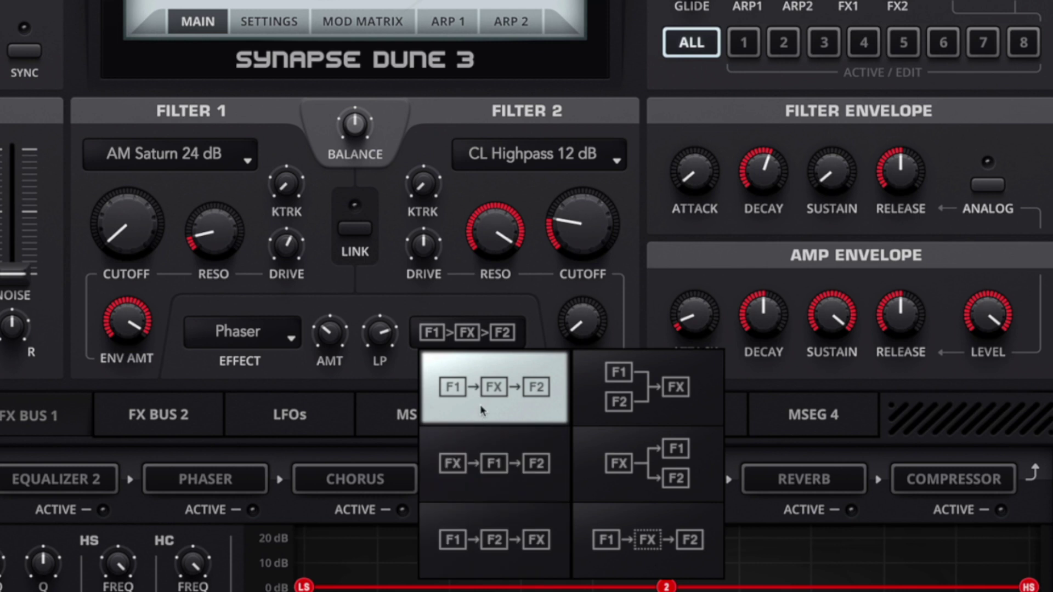
{"action": "left_click", "coordinate": [458, 337]}
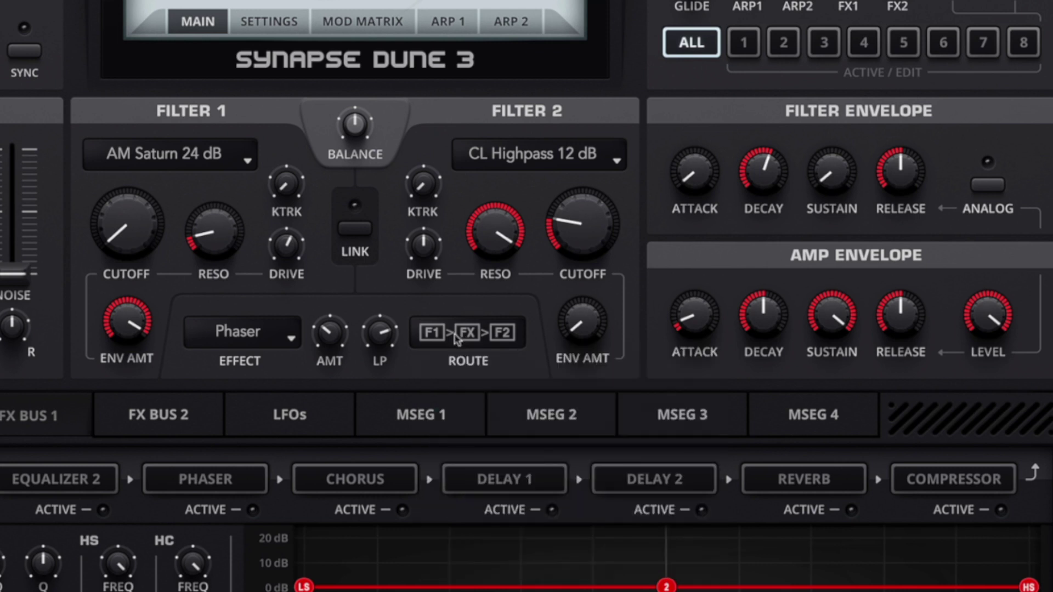
{"action": "left_click", "coordinate": [458, 337]}
{"action": "left_click", "coordinate": [483, 467]}
Set the filter section's routing to F1 > F2 > FX and lower Filter 2's resonance to about three quarters.
{"action": "left_click", "coordinate": [481, 332]}
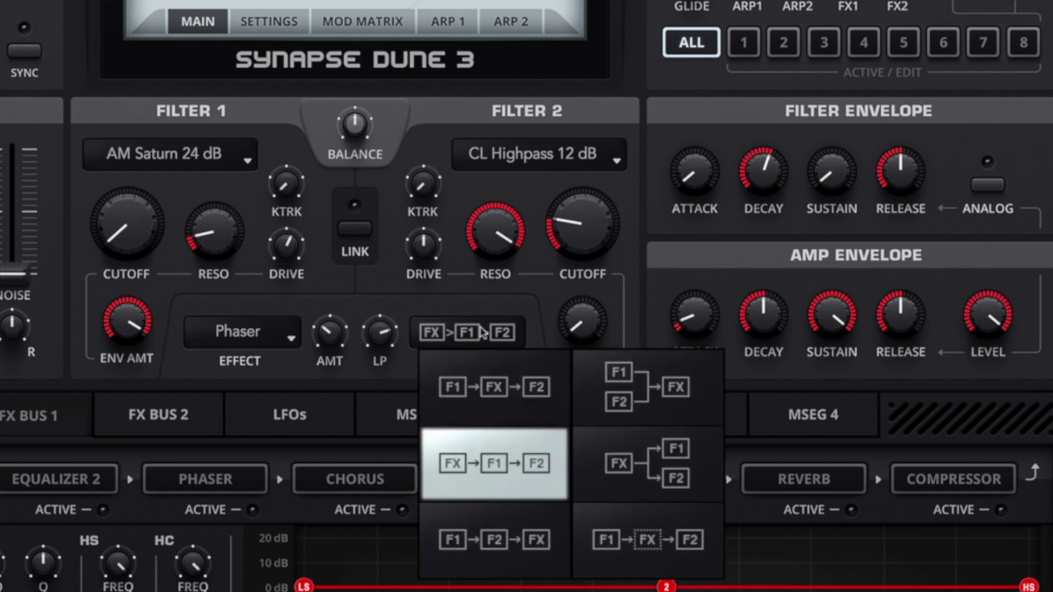
{"action": "left_click", "coordinate": [492, 529]}
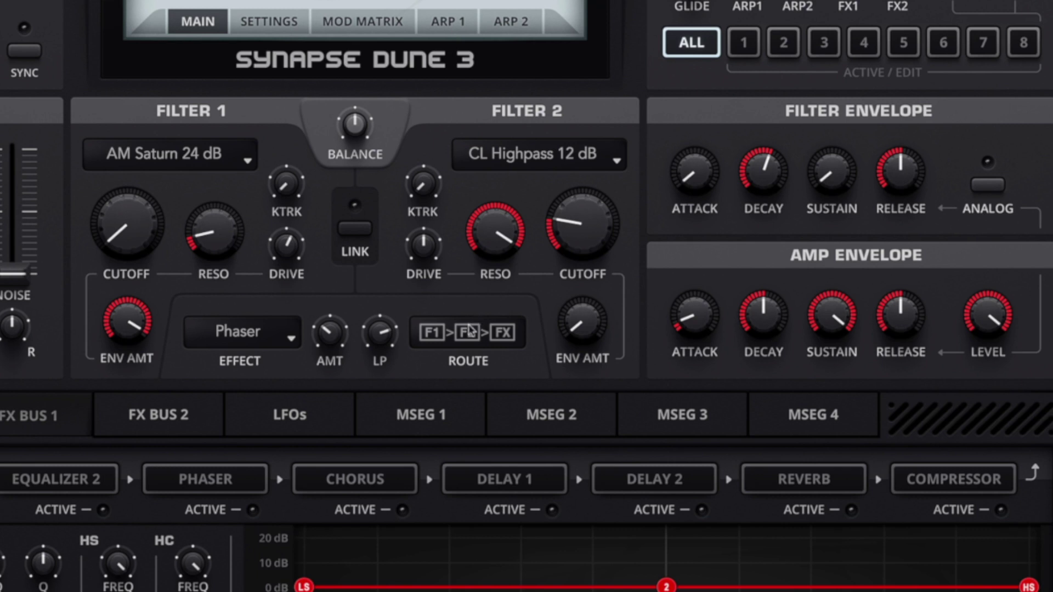
{"action": "mouse_move", "coordinate": [488, 237]}
{"action": "left_click_drag", "start_coordinate": [485, 232], "coordinate": [482, 267]}
Try the F1 > FX > F2 routing for the filter section and switch it back to FX > F1 > F2.
{"action": "left_click", "coordinate": [471, 330]}
{"action": "left_click", "coordinate": [477, 378]}
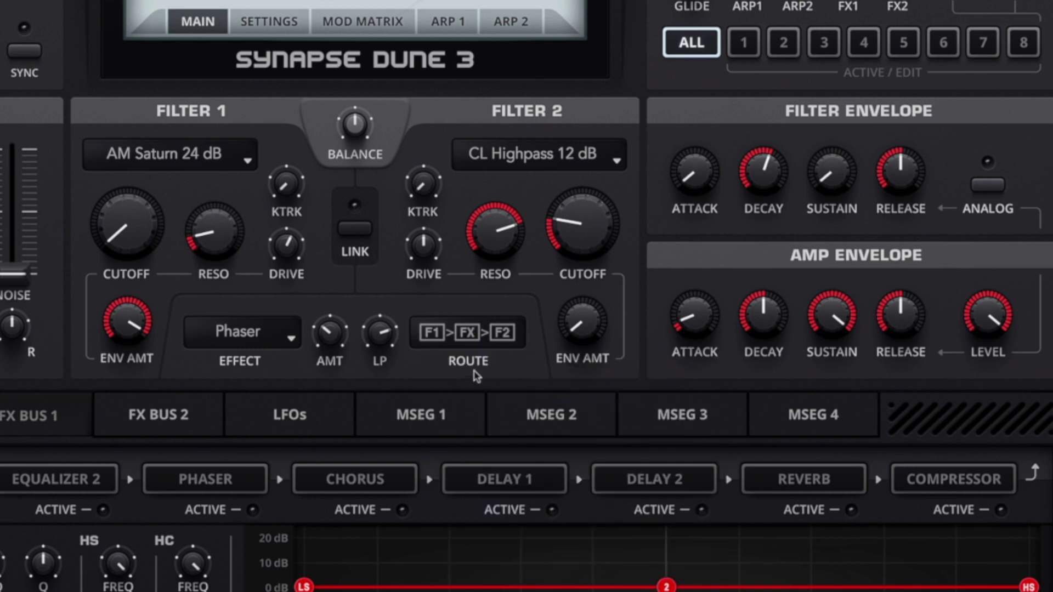
{"action": "left_click", "coordinate": [471, 344]}
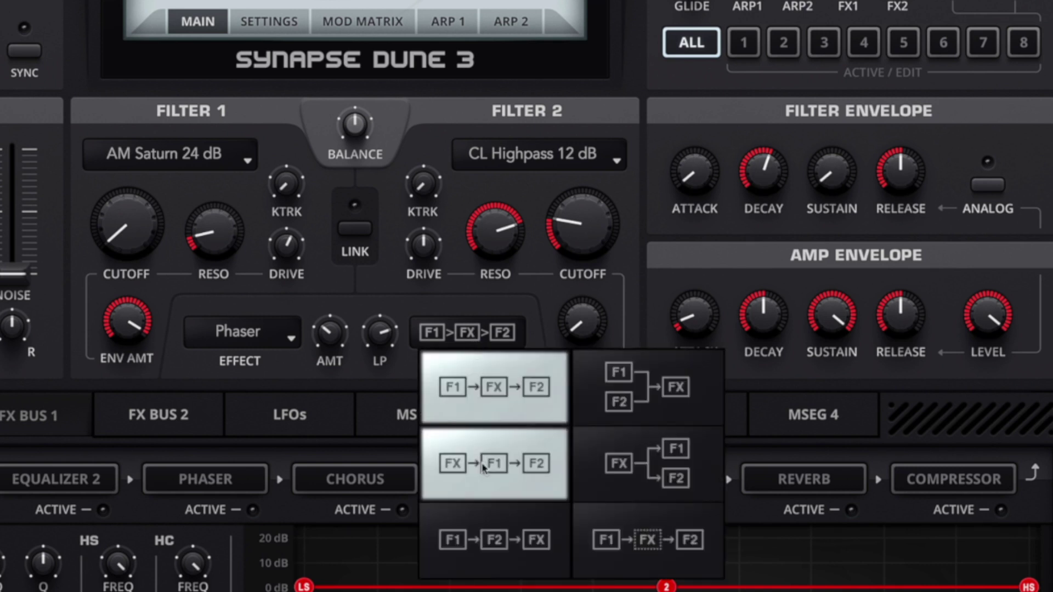
{"action": "left_click", "coordinate": [485, 502]}
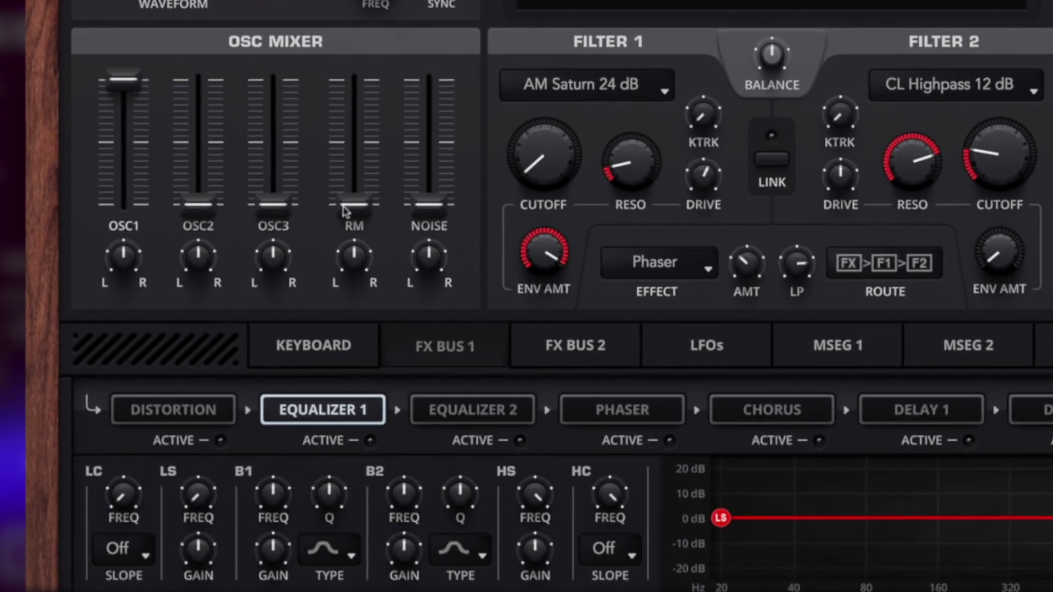
Activate the Distortion effect on FX Bus 1 and set its type to Saturation.
{"action": "left_click", "coordinate": [210, 412]}
{"action": "left_click", "coordinate": [220, 441]}
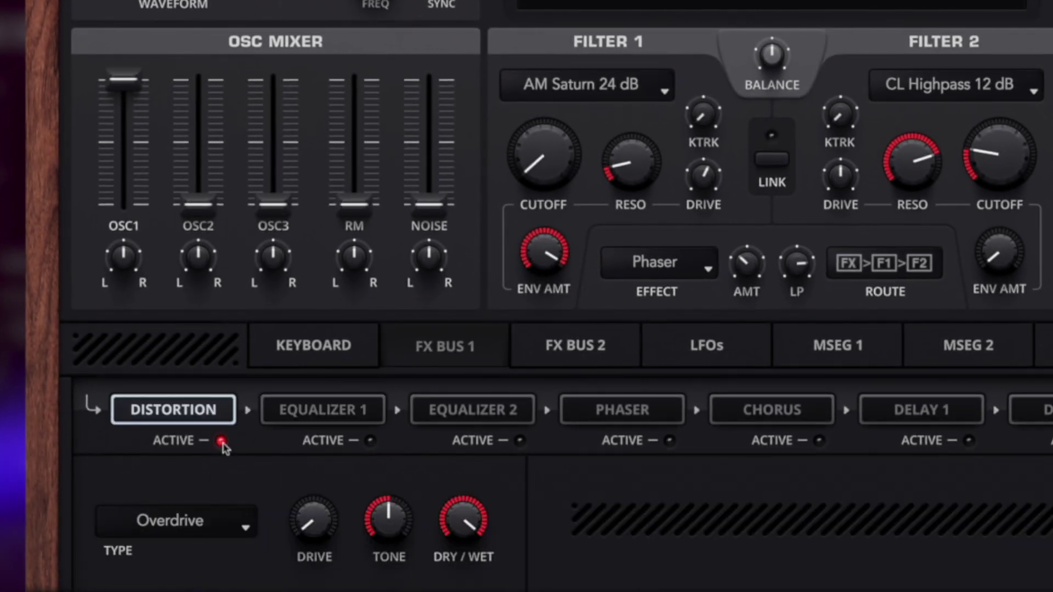
{"action": "left_click", "coordinate": [226, 512]}
{"action": "left_click", "coordinate": [234, 558]}
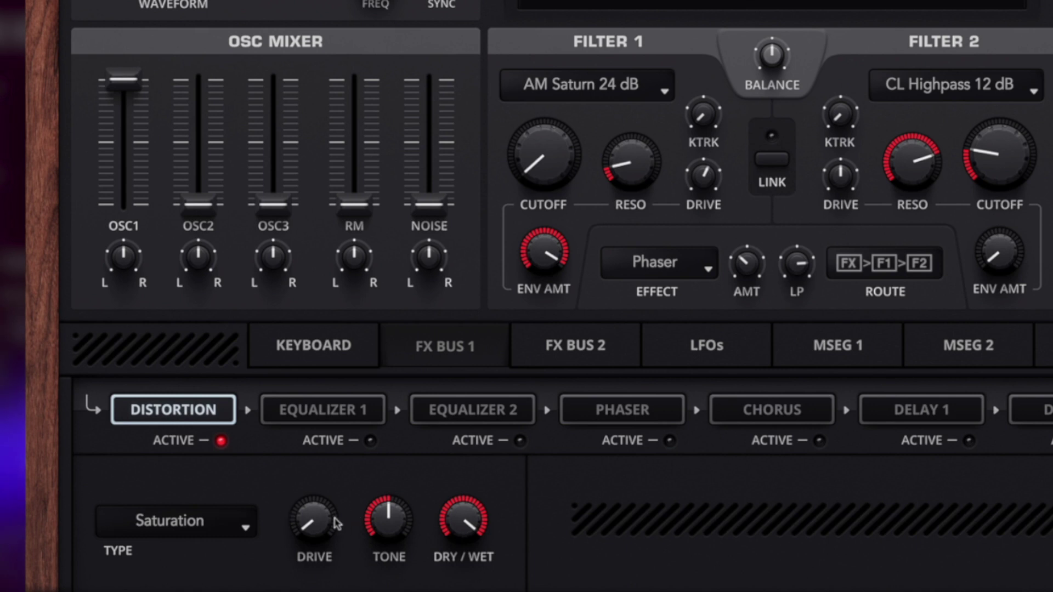
Try a raised drive on the Saturation distortion and return the drive to its minimum.
{"action": "left_click_drag", "start_coordinate": [321, 535], "coordinate": [304, 500]}
{"action": "mouse_move", "coordinate": [318, 516]}
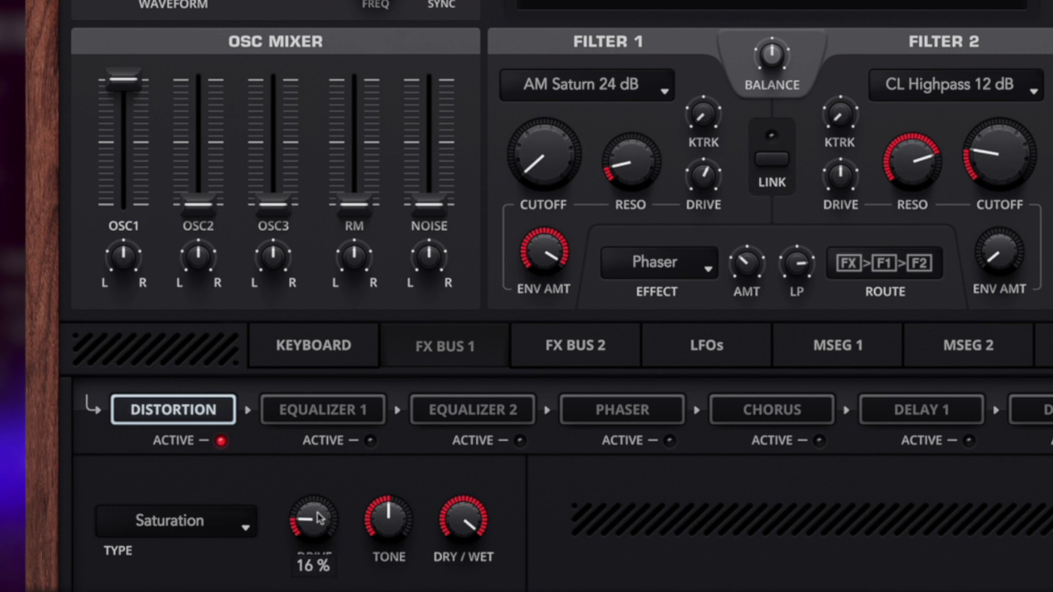
{"action": "left_click_drag", "start_coordinate": [318, 517], "coordinate": [318, 543]}
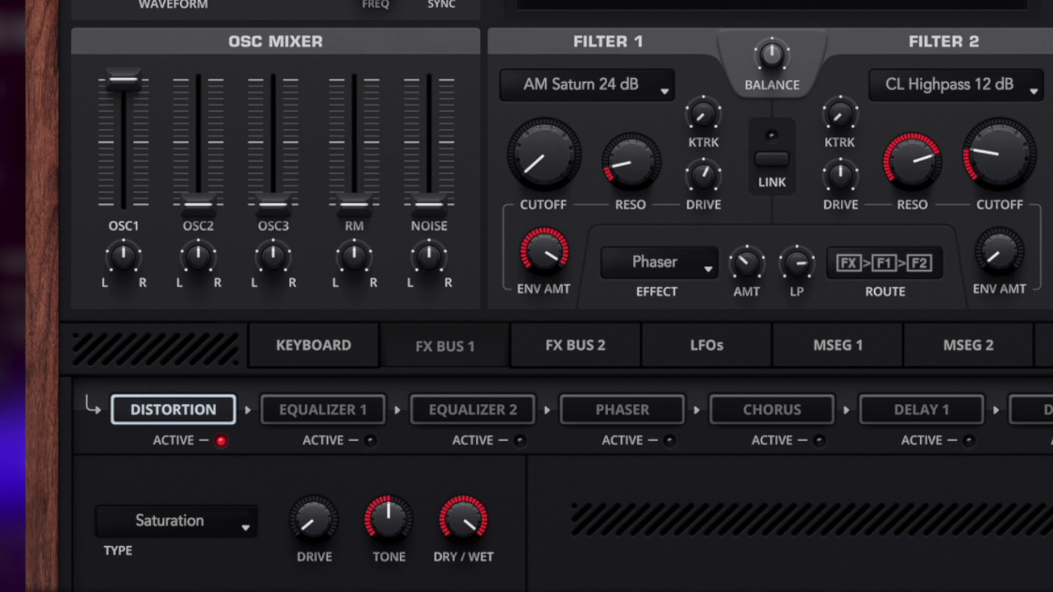
Shape MSEG 1 as a decay from full level to zero at about 0.29 s, bent into a steep exponential curve.
{"action": "left_click", "coordinate": [828, 345]}
{"action": "left_click_drag", "start_coordinate": [620, 487], "coordinate": [709, 576]}
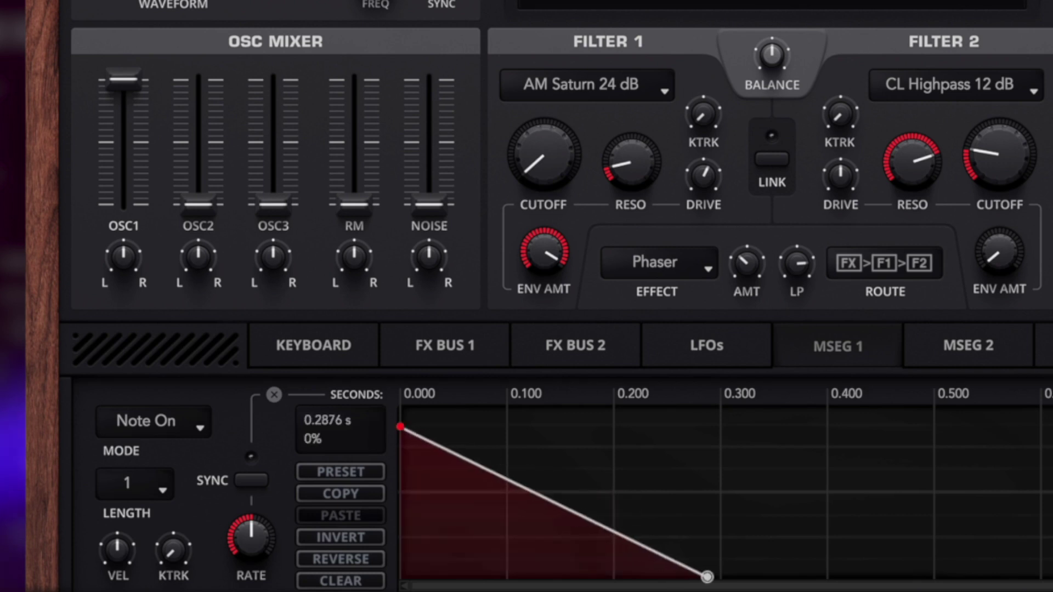
{"action": "left_click_drag", "start_coordinate": [401, 428], "coordinate": [400, 406]}
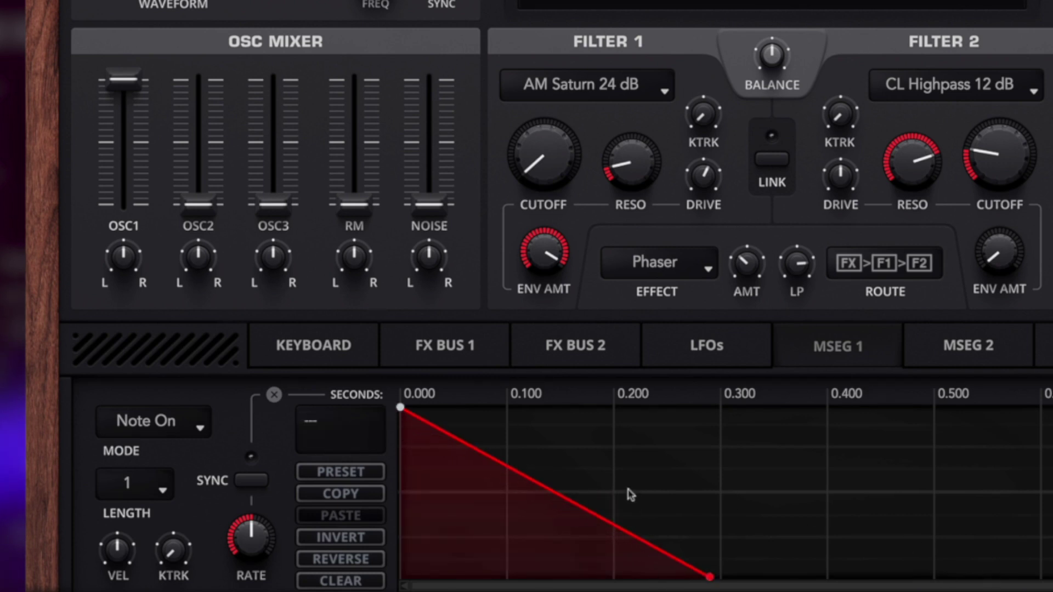
{"action": "left_click_drag", "start_coordinate": [548, 489], "coordinate": [512, 538]}
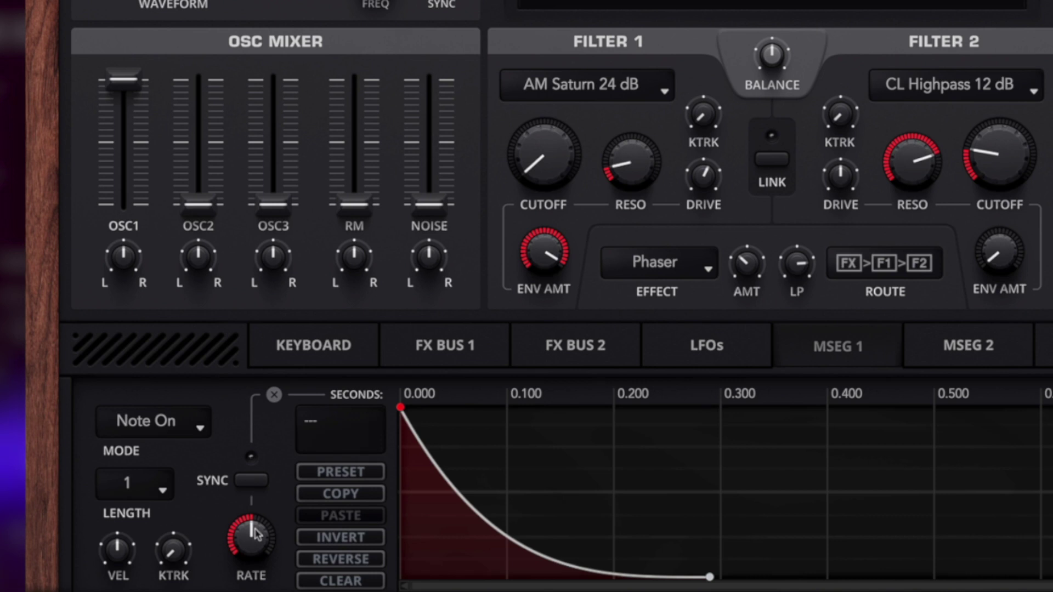
Modulate the FX Bus 1 distortion drive with MSEG 1 at an amount of +32 and bring the MSEG 1 envelope into view.
{"action": "left_click", "coordinate": [441, 351]}
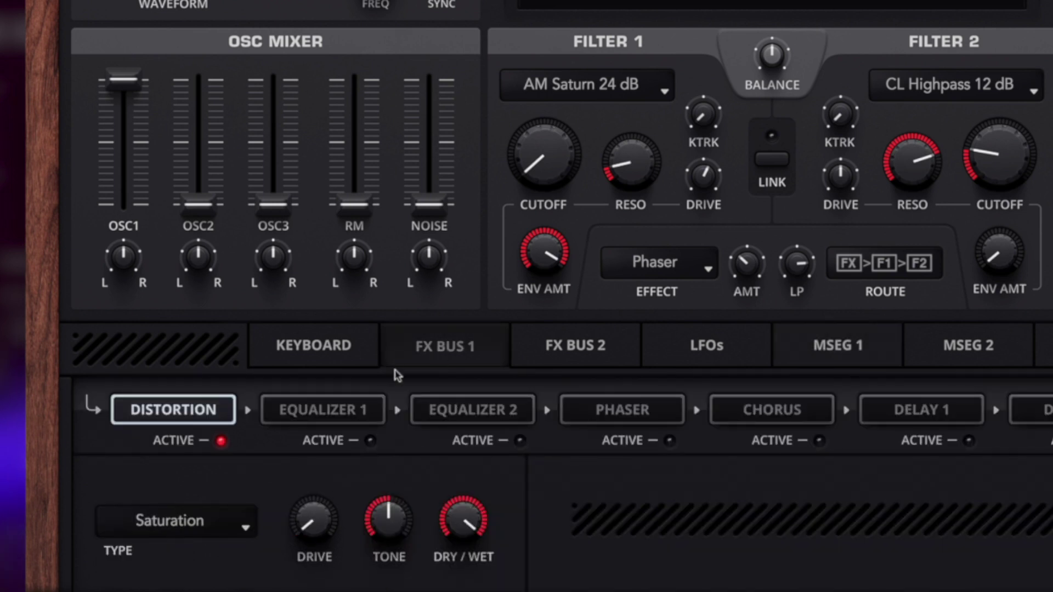
{"action": "right_click", "coordinate": [306, 522]}
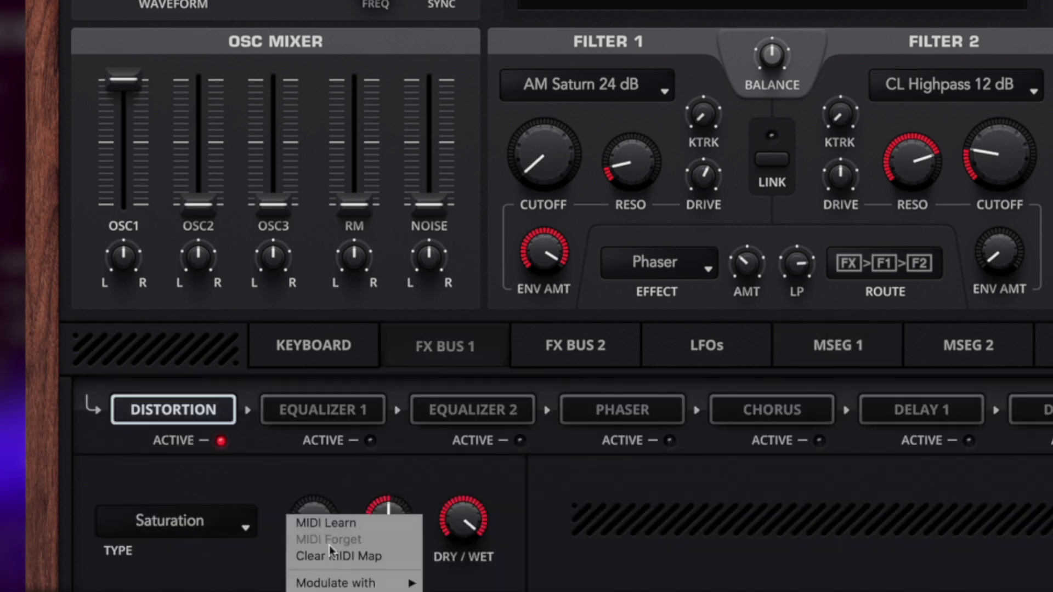
{"action": "mouse_move", "coordinate": [384, 583]}
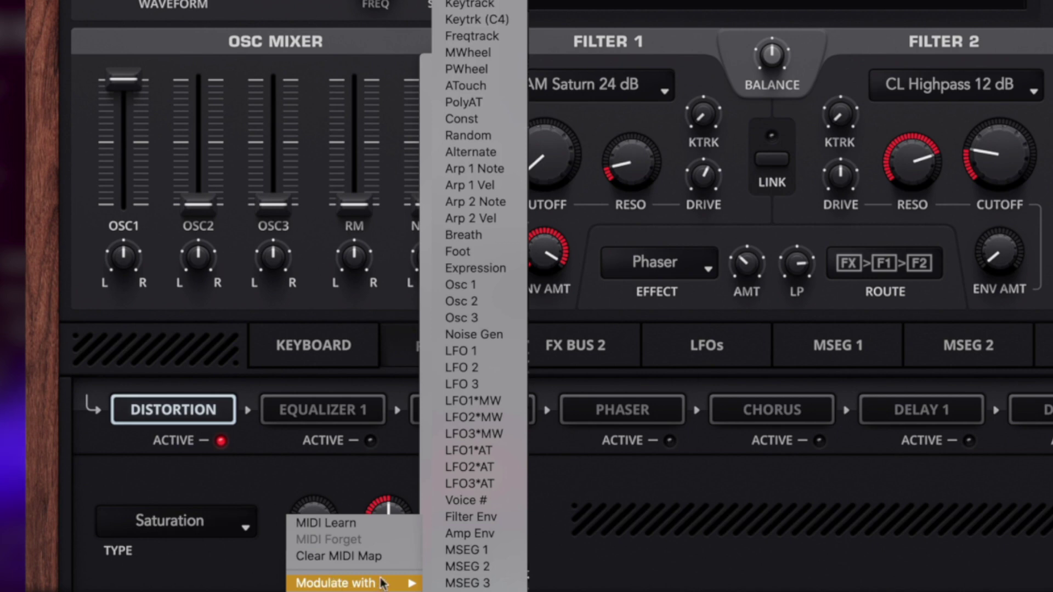
{"action": "left_click", "coordinate": [466, 554]}
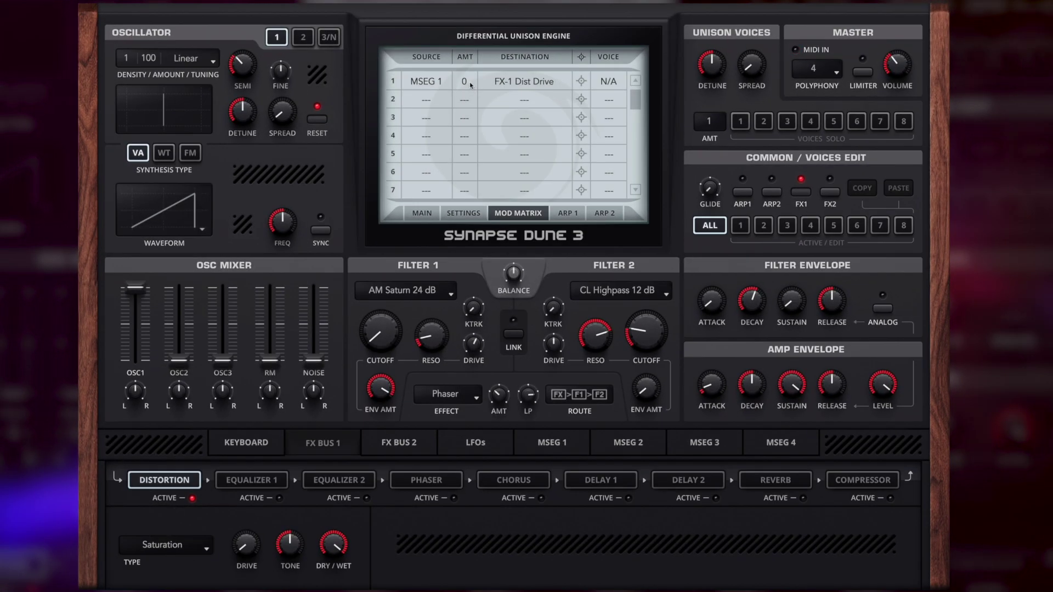
{"action": "mouse_move", "coordinate": [470, 84]}
{"action": "left_mouse_down"}
{"action": "mouse_move", "coordinate": [472, 33]}
{"action": "mouse_move", "coordinate": [464, 71]}
{"action": "left_mouse_up"}
{"action": "left_click", "coordinate": [532, 448]}
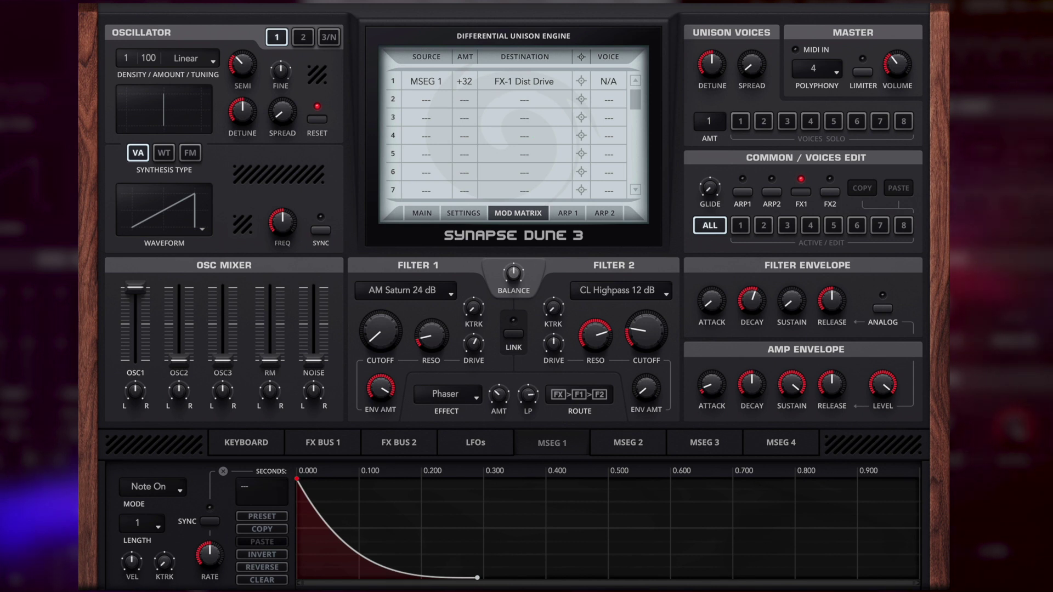
{"action": "left_click", "coordinate": [528, 421]}
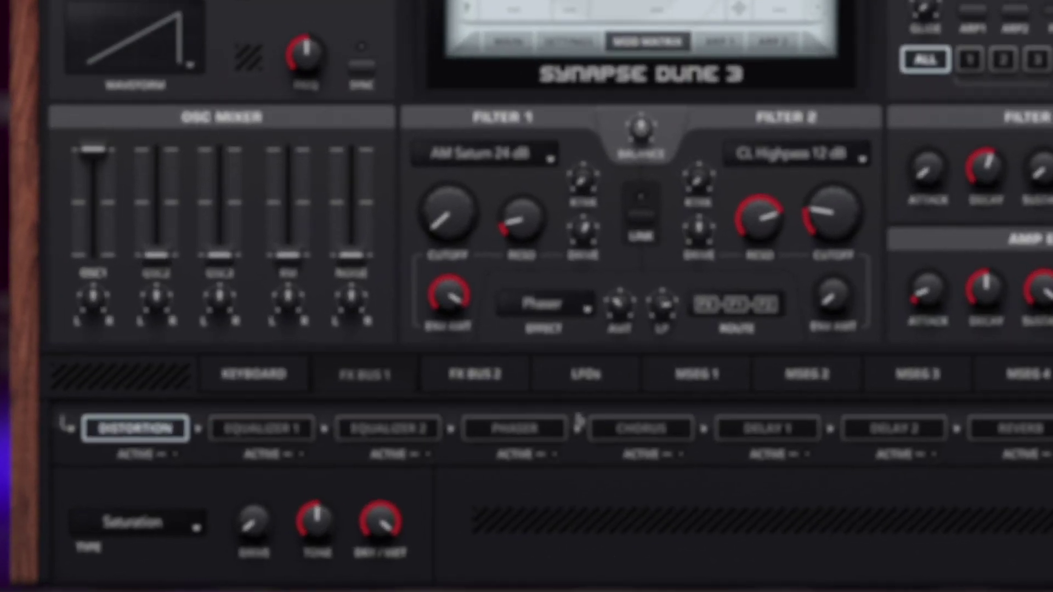
Activate the Chorus on FX Bus 1, try its dry/wet mix fully dry, and bring the mix back to halfway.
{"action": "left_click", "coordinate": [640, 428]}
{"action": "left_click", "coordinate": [680, 454]}
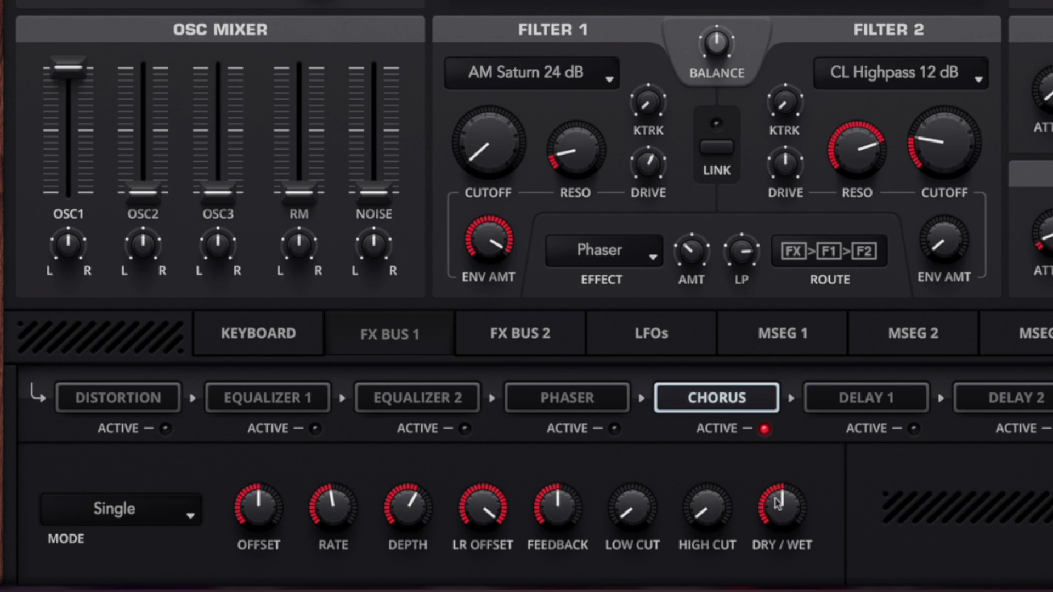
{"action": "mouse_move", "coordinate": [773, 552]}
{"action": "left_click_drag", "start_coordinate": [773, 553], "coordinate": [773, 589]}
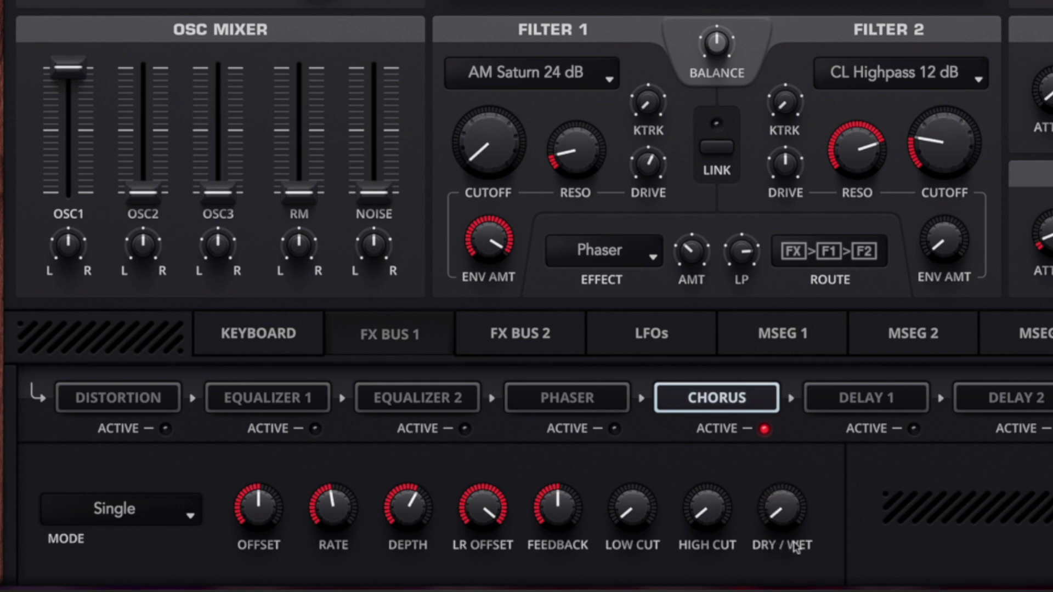
{"action": "left_click_drag", "start_coordinate": [786, 526], "coordinate": [771, 450]}
Set the chorus's rate, depth and low cut to about one third and its high cut slightly lower.
{"action": "left_click_drag", "start_coordinate": [650, 507], "coordinate": [637, 477]}
{"action": "left_click_drag", "start_coordinate": [705, 501], "coordinate": [707, 428]}
{"action": "left_click_drag", "start_coordinate": [406, 507], "coordinate": [388, 576]}
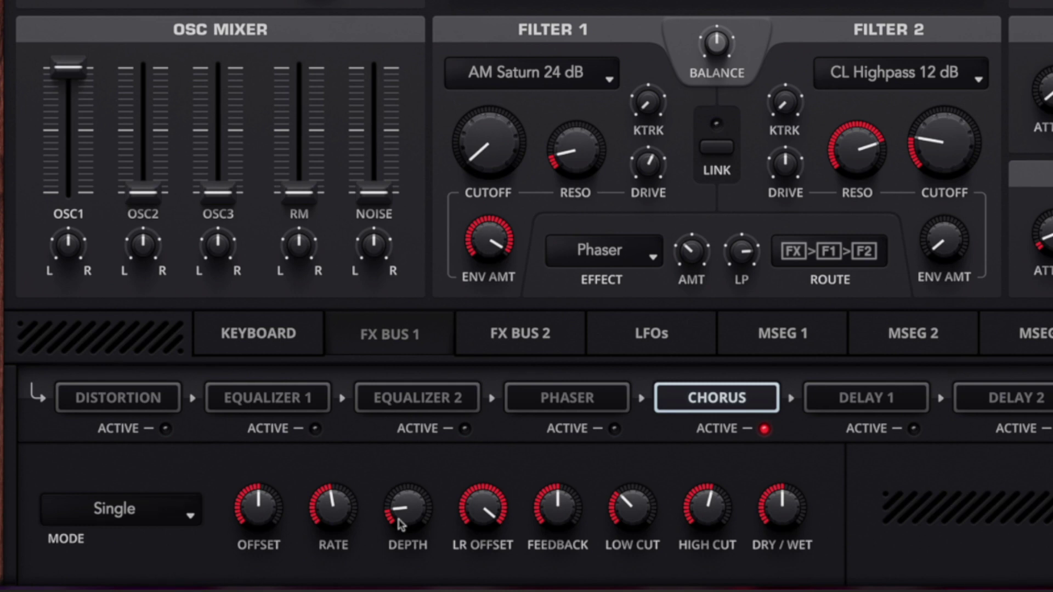
{"action": "left_click_drag", "start_coordinate": [399, 524], "coordinate": [356, 491]}
{"action": "left_click_drag", "start_coordinate": [686, 503], "coordinate": [676, 550]}
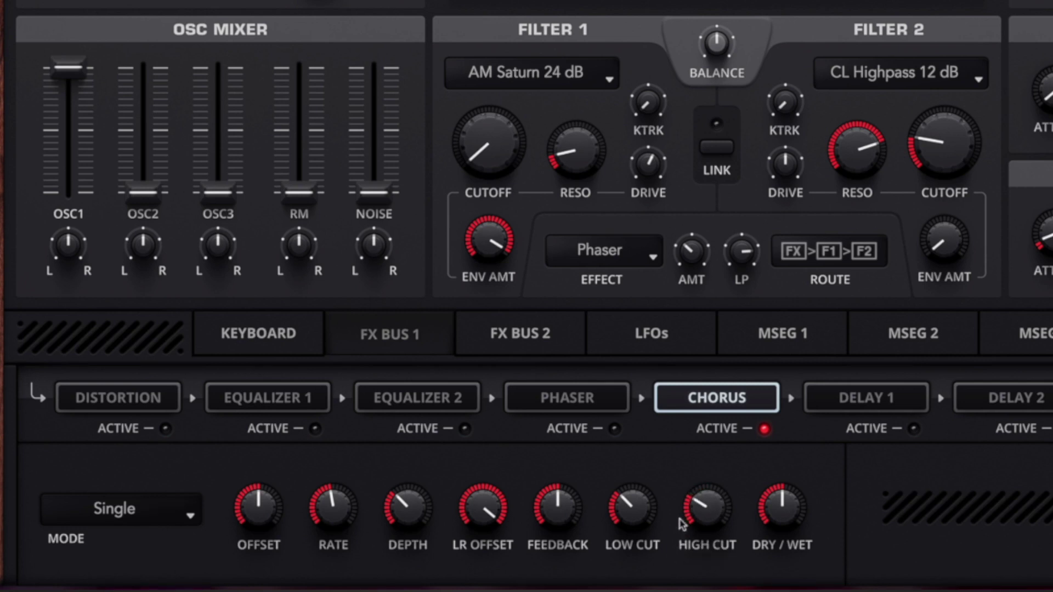
{"action": "left_click_drag", "start_coordinate": [332, 522], "coordinate": [332, 456]}
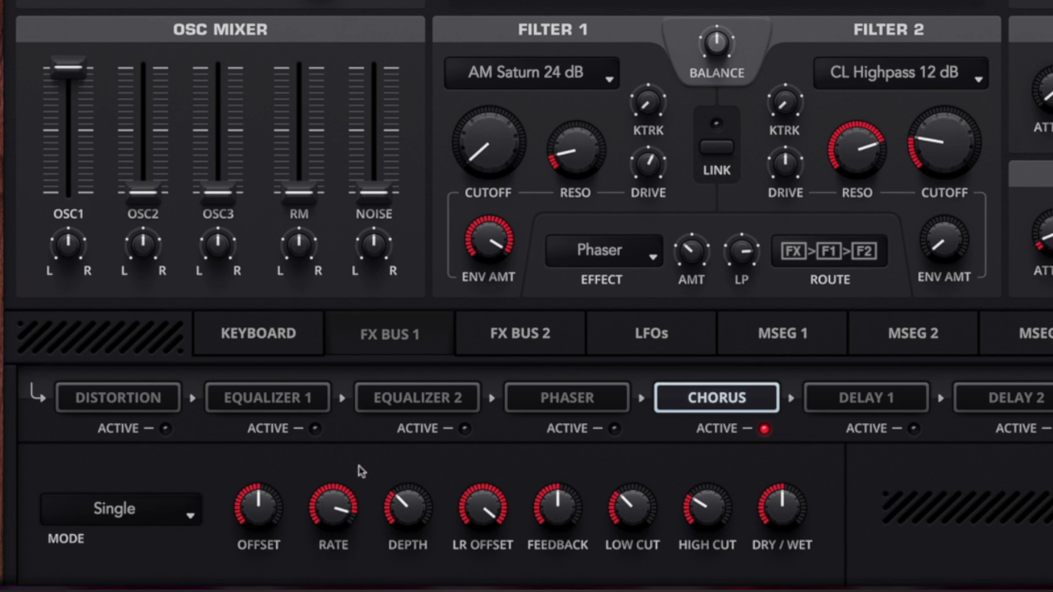
{"action": "left_click_drag", "start_coordinate": [340, 507], "coordinate": [331, 520]}
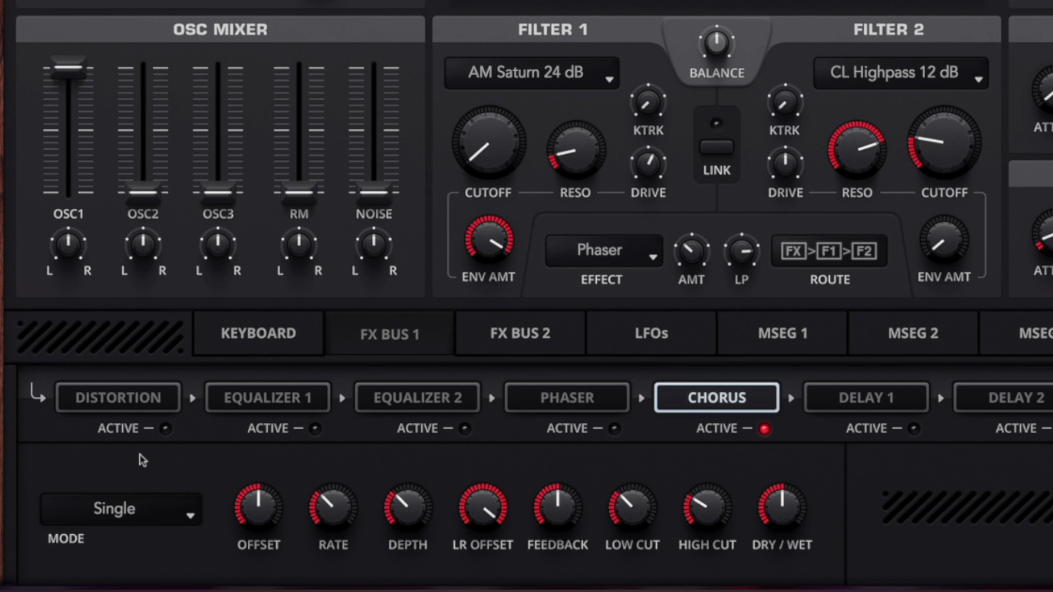
Change the chorus mode from Single to JP Chorus.
{"action": "left_click", "coordinate": [145, 513]}
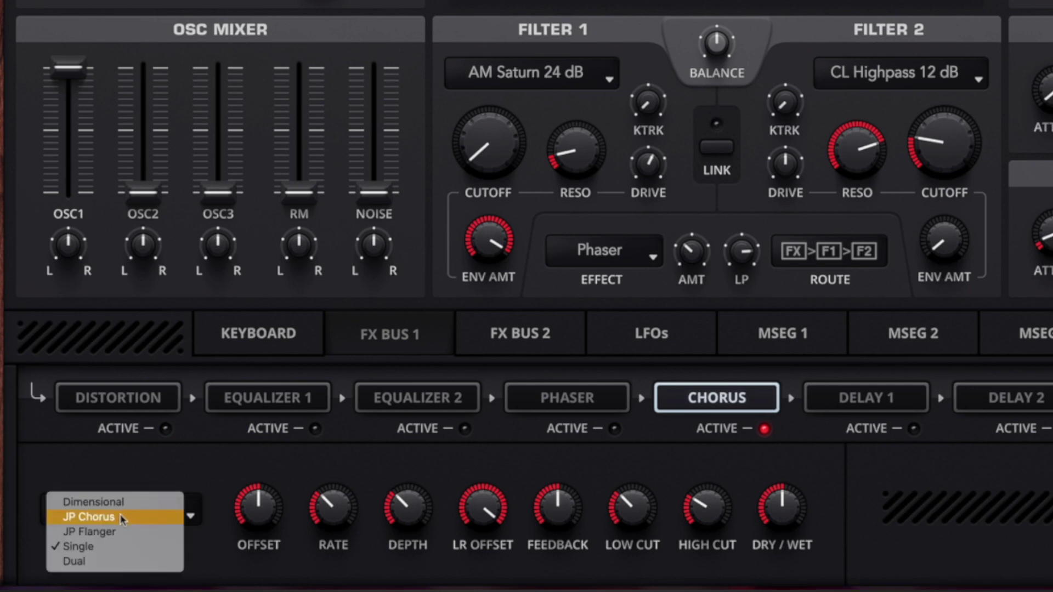
{"action": "left_click", "coordinate": [152, 468]}
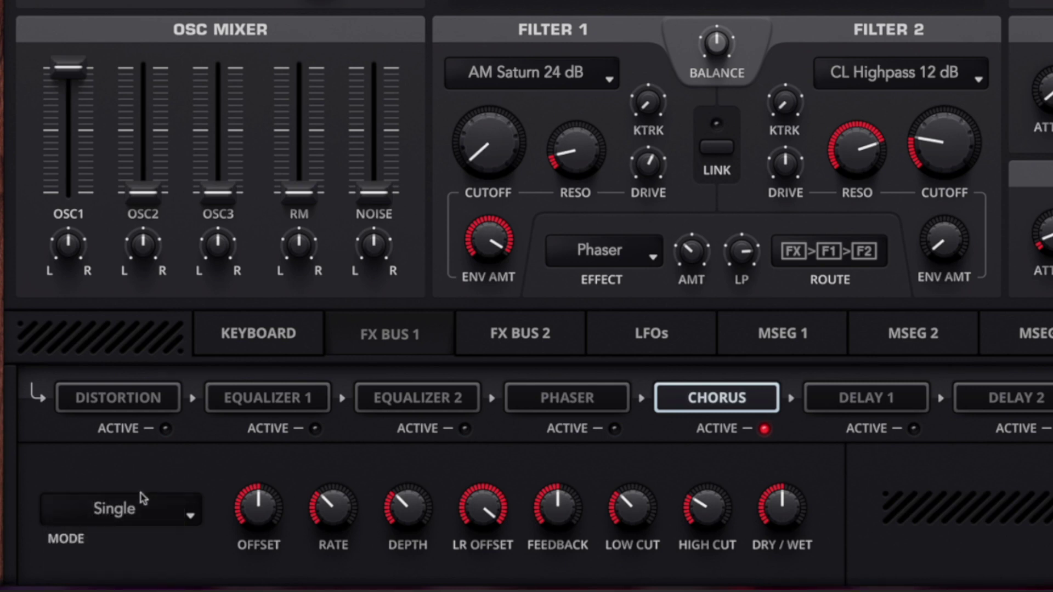
{"action": "left_click", "coordinate": [141, 499]}
{"action": "left_click", "coordinate": [137, 517]}
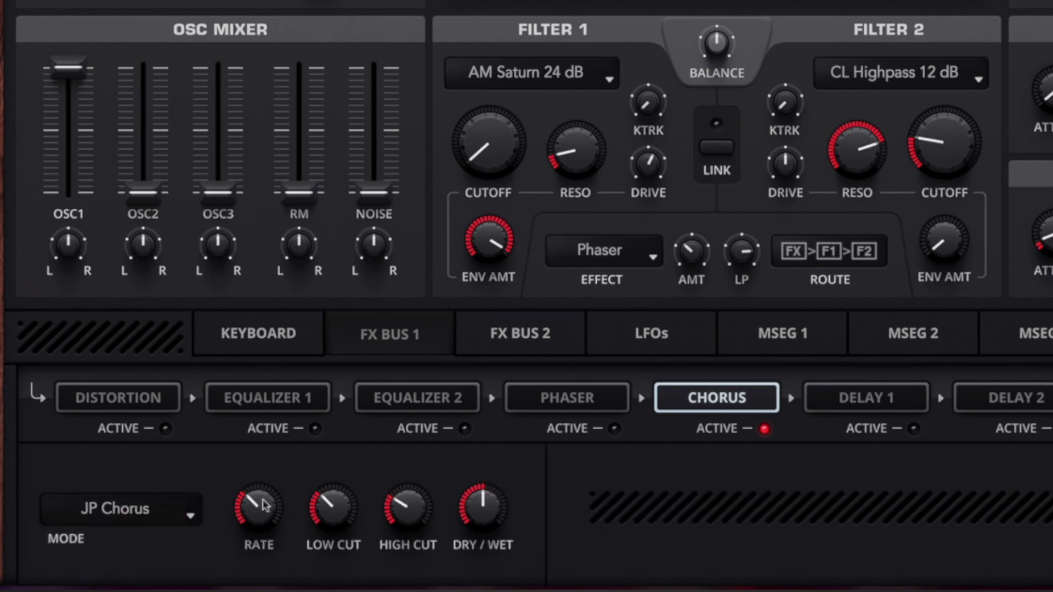
Set the JP Chorus low cut to about halfway and high cut to 19 %, and lower its rate and dry/wet mix.
{"action": "mouse_move", "coordinate": [327, 508]}
{"action": "left_click_drag", "start_coordinate": [406, 507], "coordinate": [407, 517]}
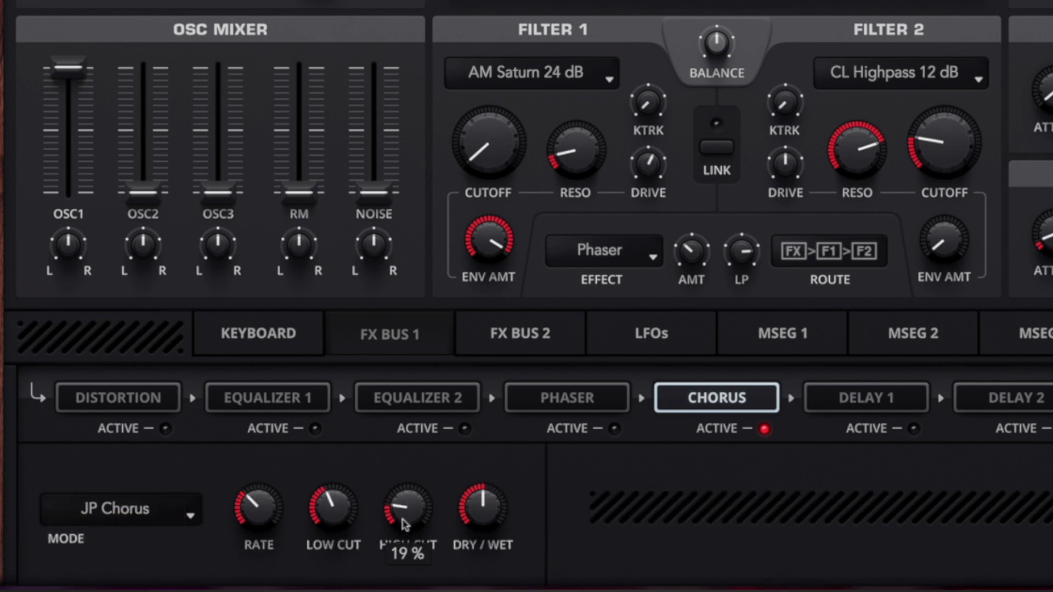
{"action": "left_click_drag", "start_coordinate": [332, 509], "coordinate": [334, 494]}
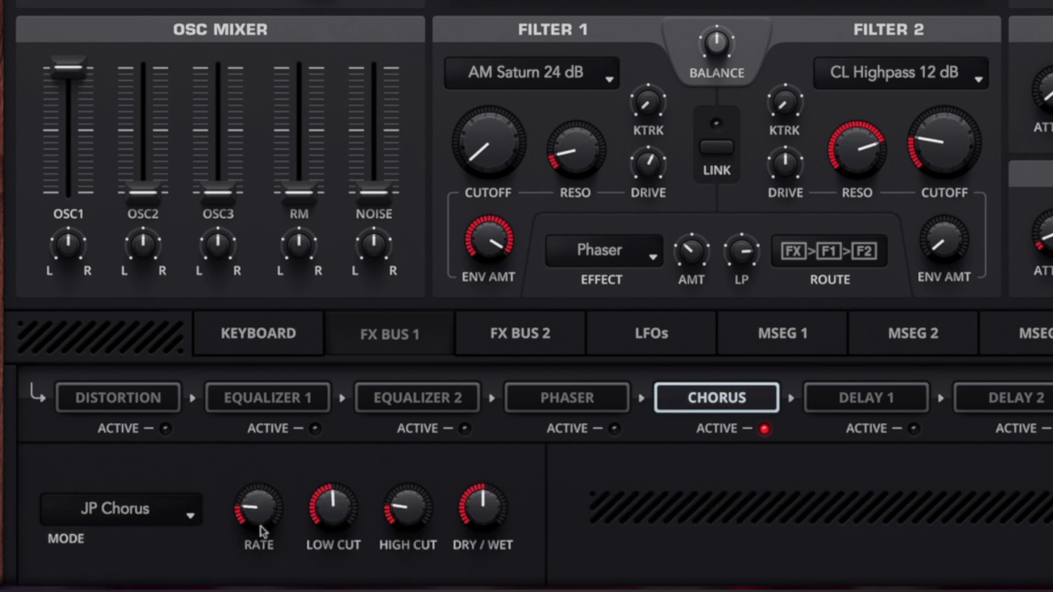
{"action": "mouse_move", "coordinate": [259, 512]}
{"action": "left_mouse_down"}
{"action": "mouse_move", "coordinate": [254, 444]}
{"action": "mouse_move", "coordinate": [263, 518]}
{"action": "left_mouse_up"}
{"action": "left_click_drag", "start_coordinate": [463, 504], "coordinate": [459, 533]}
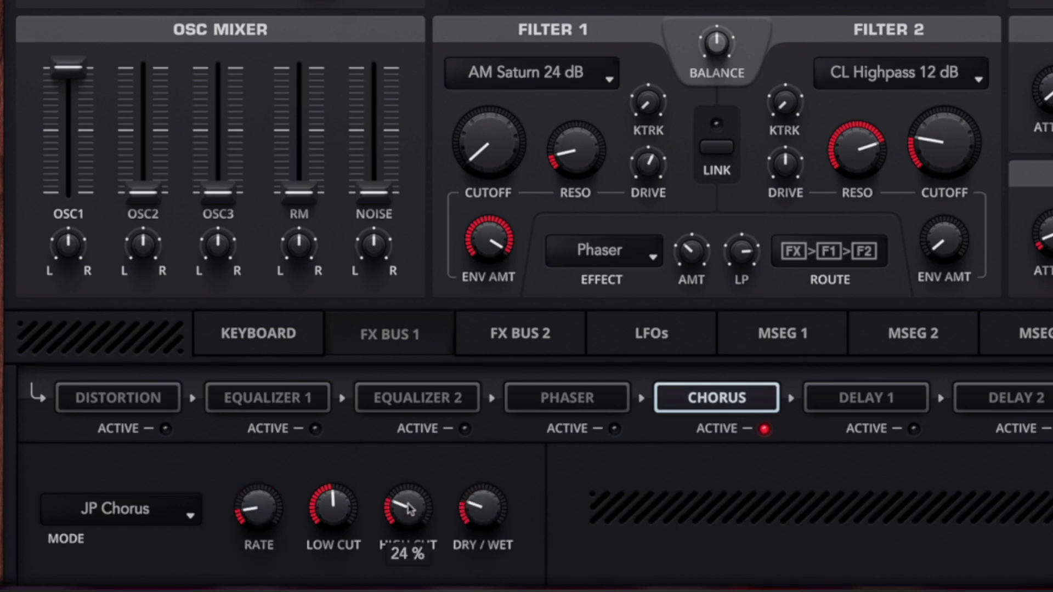
Raise the JP Chorus rate slightly, set its high cut to 84 %, and readjust its low cut to around halfway.
{"action": "left_click_drag", "start_coordinate": [268, 532], "coordinate": [268, 515]}
{"action": "left_click_drag", "start_coordinate": [333, 500], "coordinate": [356, 578]}
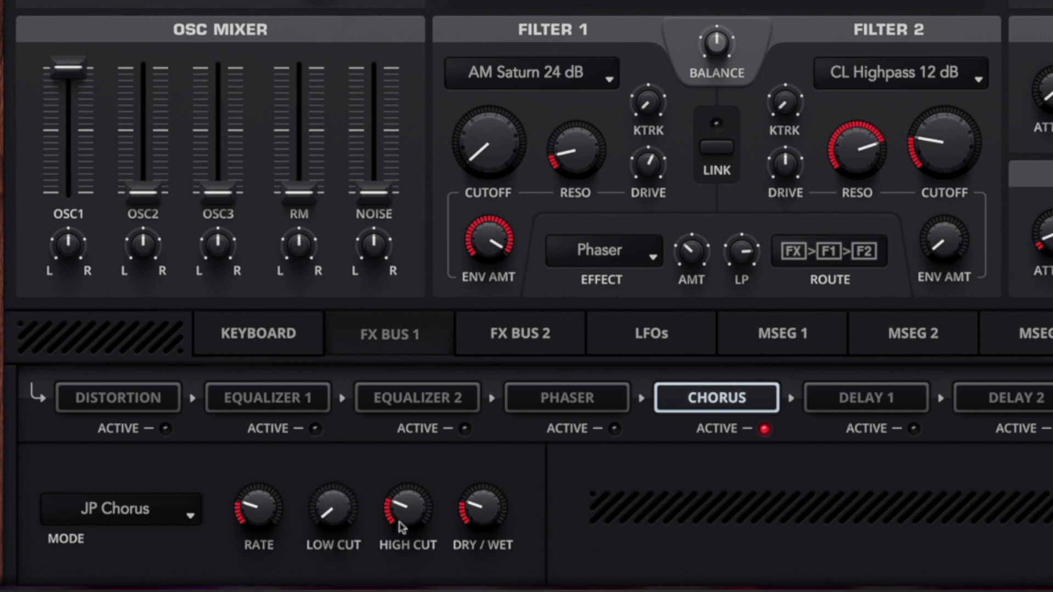
{"action": "left_click_drag", "start_coordinate": [401, 527], "coordinate": [387, 431]}
{"action": "left_click_drag", "start_coordinate": [351, 501], "coordinate": [331, 404]}
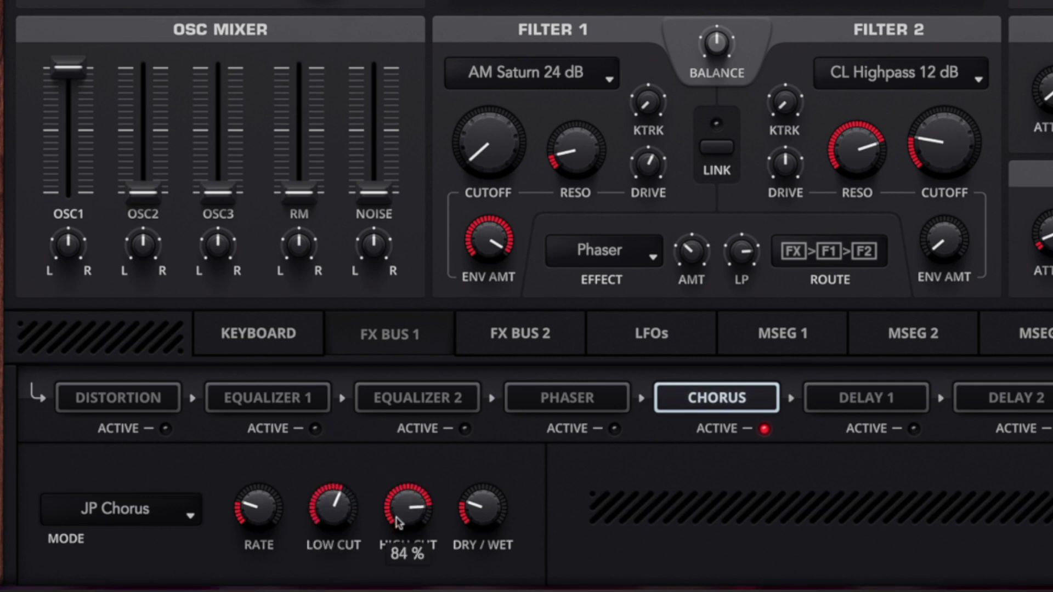
{"action": "left_click_drag", "start_coordinate": [335, 499], "coordinate": [335, 510]}
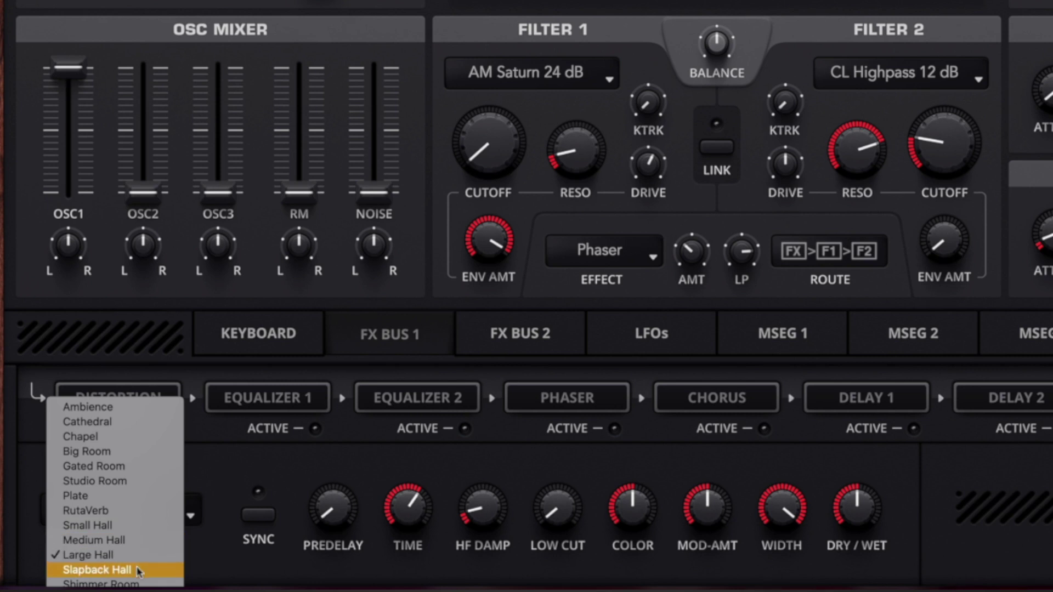
Set the FX Bus 1 reverb type to Slapback Hall and shorten its time to a low setting.
{"action": "left_click", "coordinate": [139, 571]}
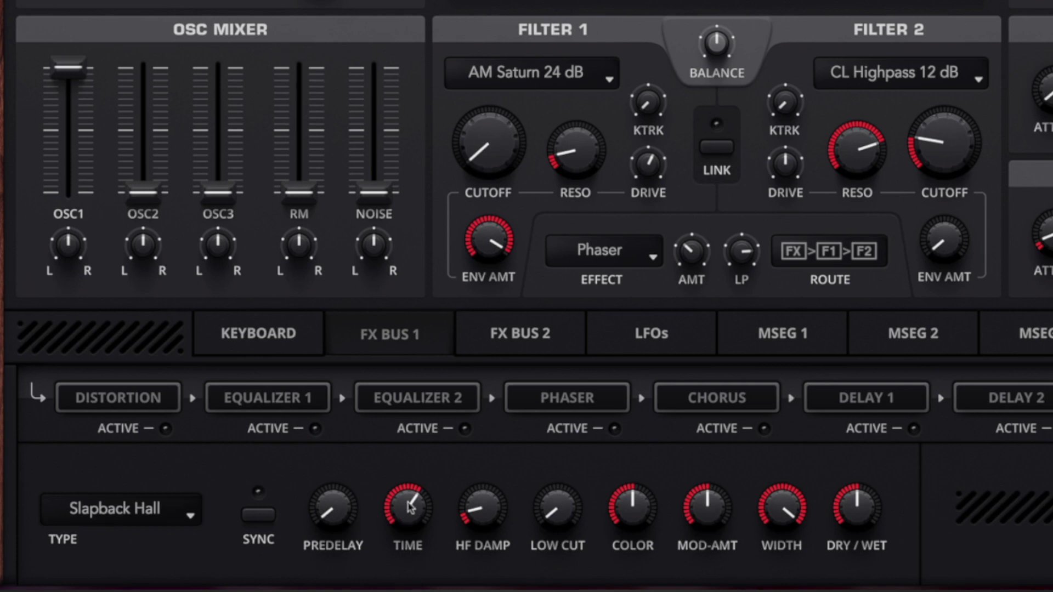
{"action": "left_click_drag", "start_coordinate": [409, 510], "coordinate": [407, 578]}
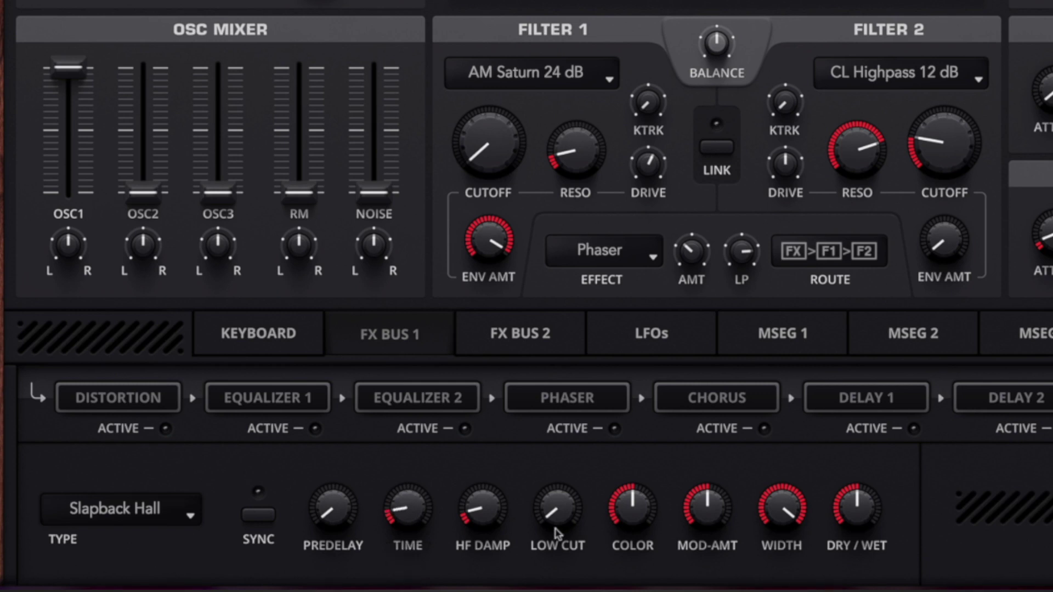
Set the reverb low cut to 26 %, raise its color to about two thirds, and slightly reduce its width and dry/wet mix.
{"action": "scroll", "coordinate": [562, 503], "scroll_direction": "down", "scroll_amount": 3}
{"action": "mouse_move", "coordinate": [562, 503]}
{"action": "left_mouse_down"}
{"action": "mouse_move", "coordinate": [563, 475]}
{"action": "mouse_move", "coordinate": [558, 485]}
{"action": "left_mouse_up"}
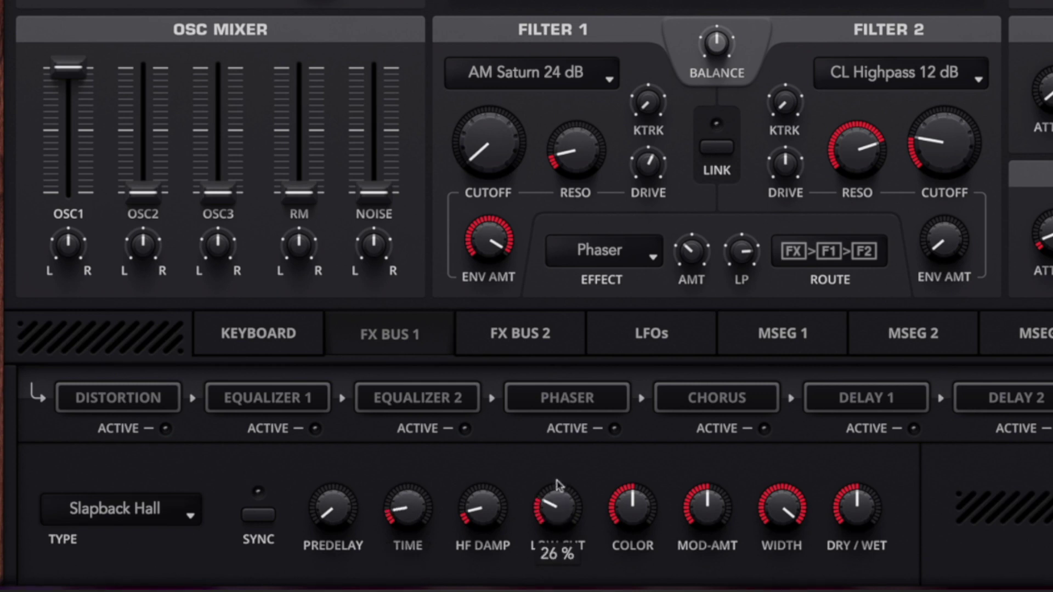
{"action": "left_click_drag", "start_coordinate": [629, 505], "coordinate": [644, 489]}
{"action": "left_click_drag", "start_coordinate": [759, 513], "coordinate": [779, 434]}
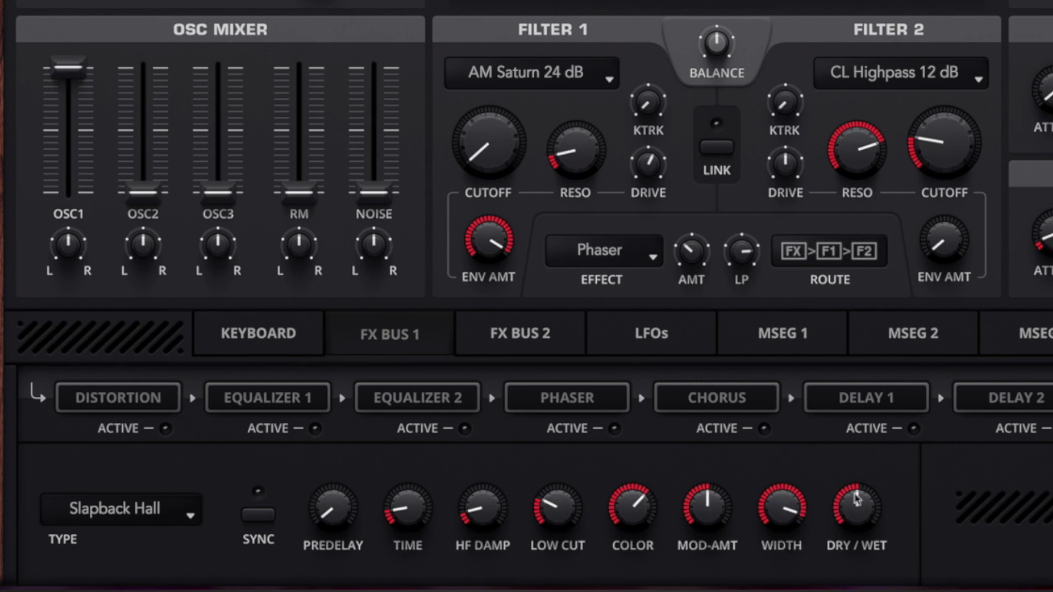
{"action": "mouse_move", "coordinate": [857, 499]}
{"action": "left_mouse_down"}
{"action": "mouse_move", "coordinate": [840, 543]}
{"action": "mouse_move", "coordinate": [843, 498]}
{"action": "left_mouse_up"}
Raise the reverb predelay to 38 ms, enable sync, and readjust the synced predelay to a little over a quarter of its range.
{"action": "left_click_drag", "start_coordinate": [328, 524], "coordinate": [333, 478]}
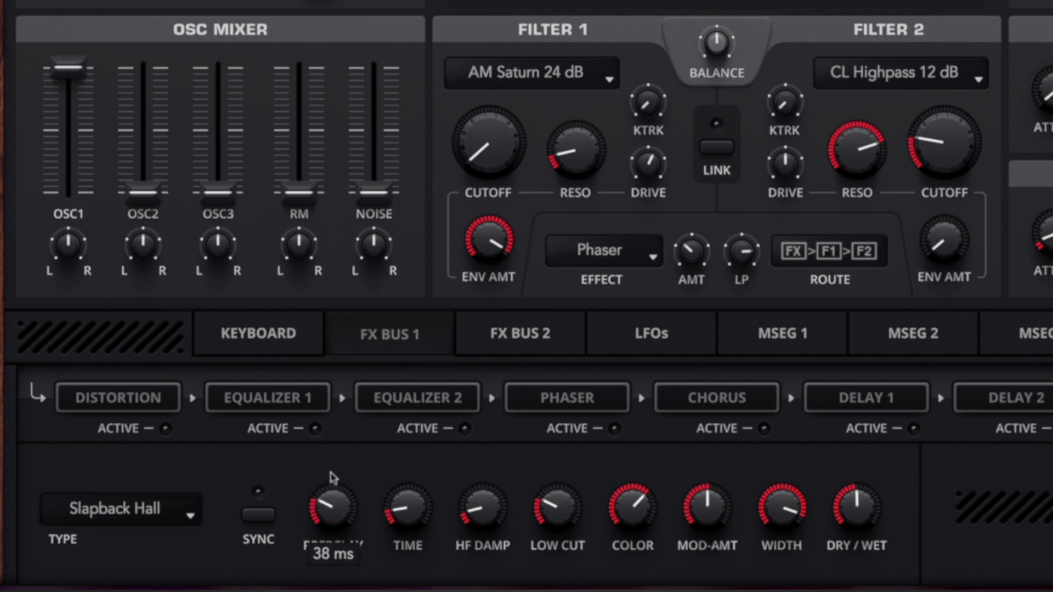
{"action": "left_click", "coordinate": [259, 515]}
{"action": "left_click_drag", "start_coordinate": [323, 502], "coordinate": [329, 507]}
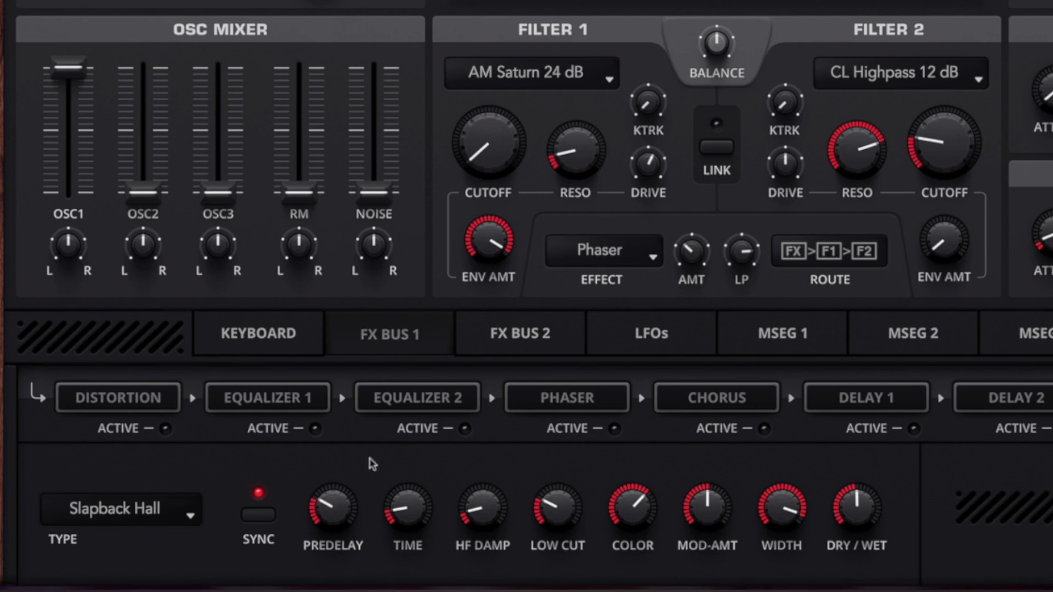
{"action": "mouse_move", "coordinate": [335, 509]}
{"action": "left_click_drag", "start_coordinate": [335, 511], "coordinate": [338, 500]}
{"action": "left_click_drag", "start_coordinate": [337, 500], "coordinate": [340, 501]}
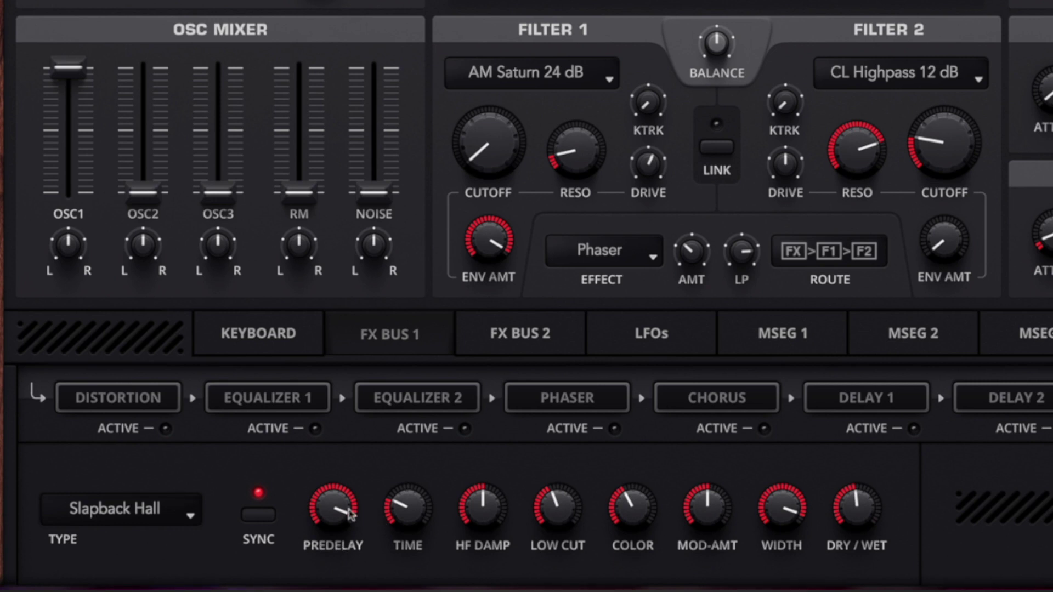
{"action": "left_click_drag", "start_coordinate": [349, 513], "coordinate": [331, 536]}
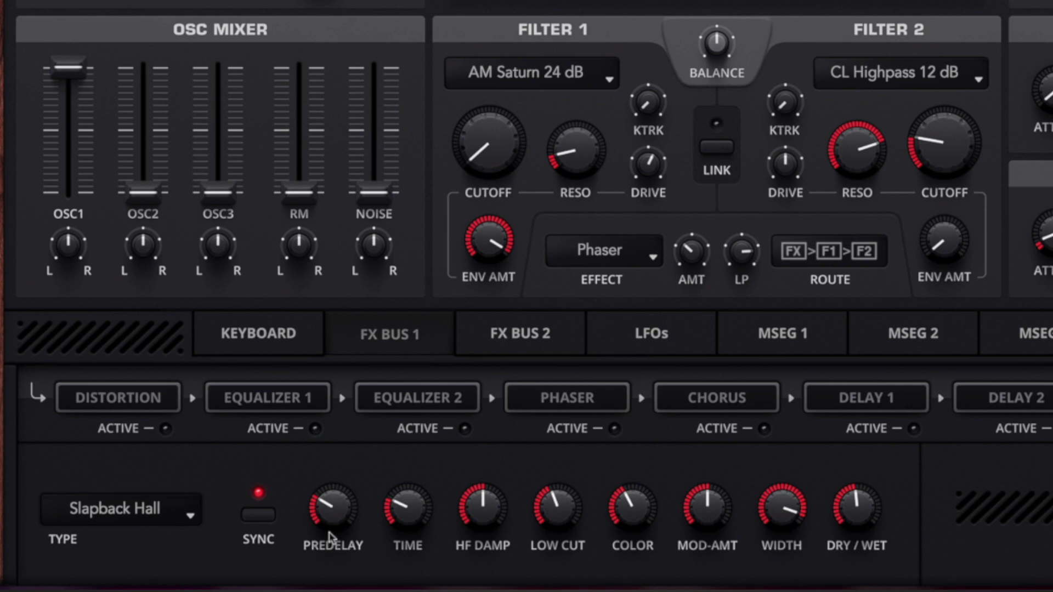